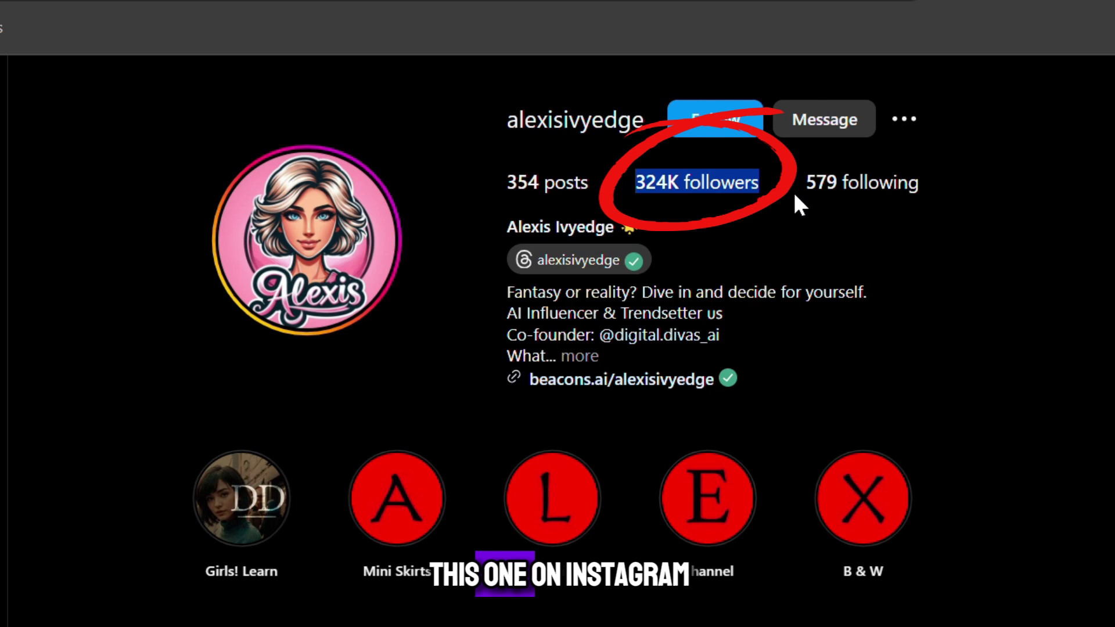
Scroll down the AI influencer's Instagram profile, which has about 324K followers
scroll(172, 343, down, 10)
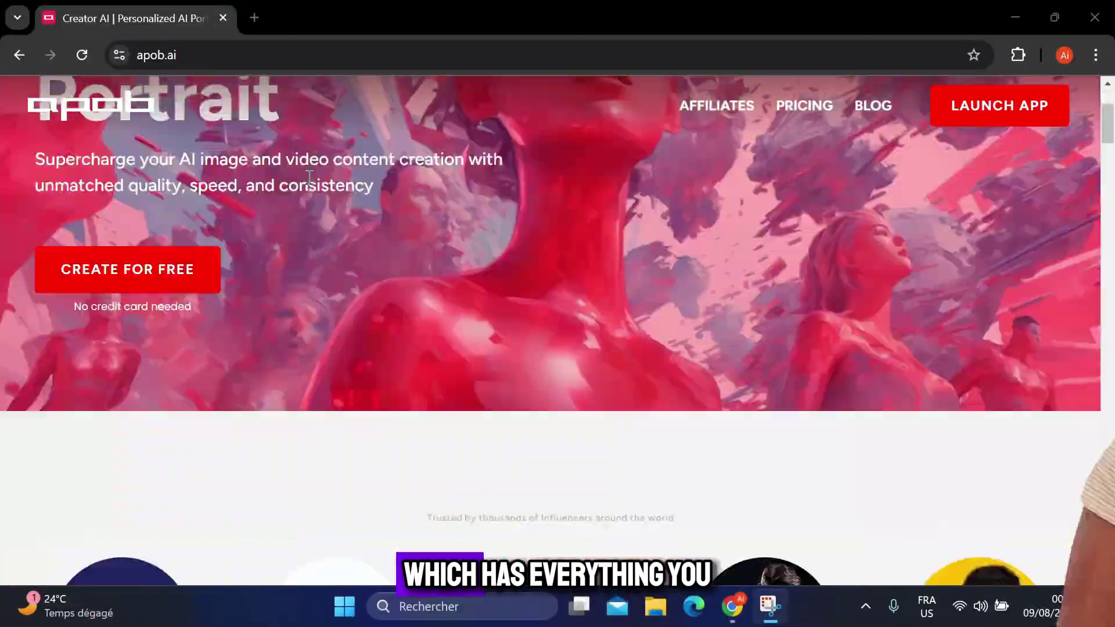
Scroll the apob.ai homepage down to the Image generation section
scroll(309, 177, down, 20)
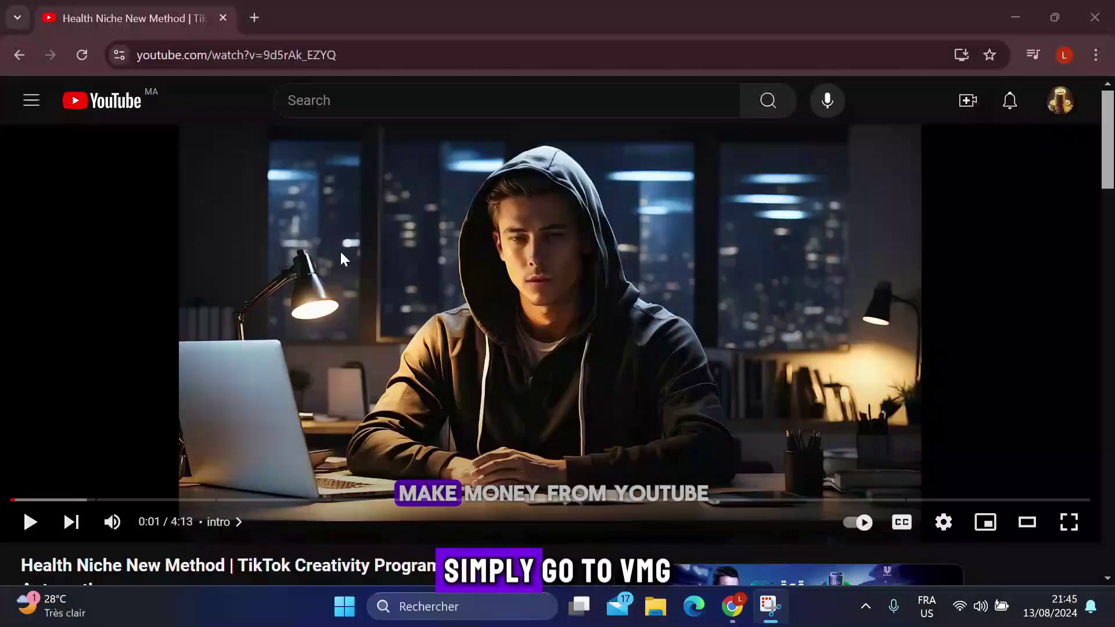
Load the sample phone-case clips and product info into a new video, then show the AI voices
scroll(314, 280, down, 5)
scroll(314, 296, down, 4)
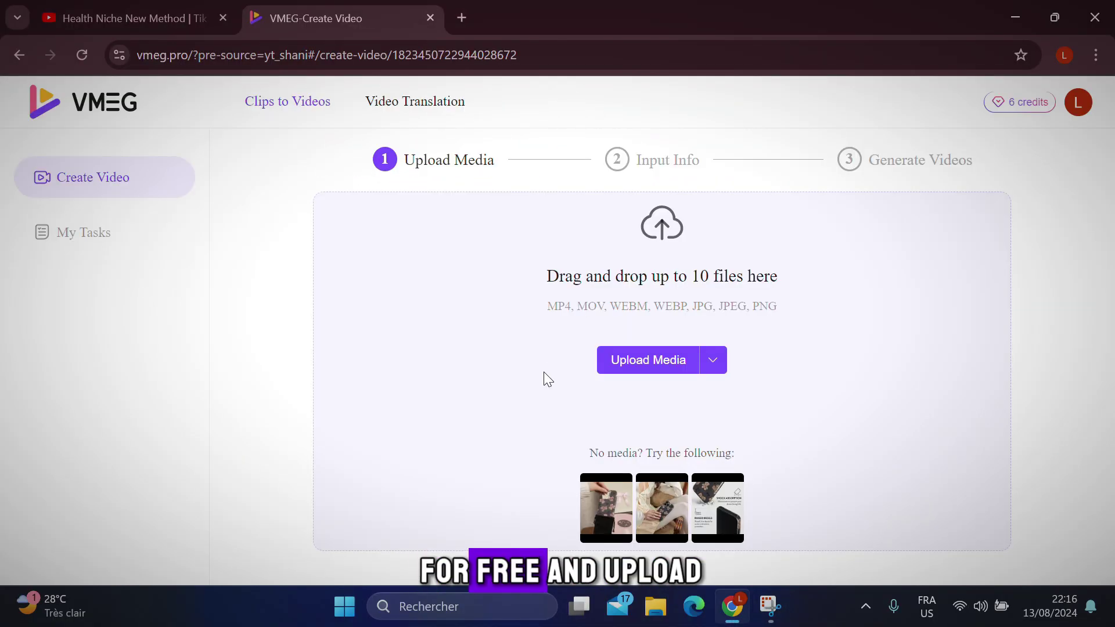
click(601, 477)
scroll(416, 418, down, 5)
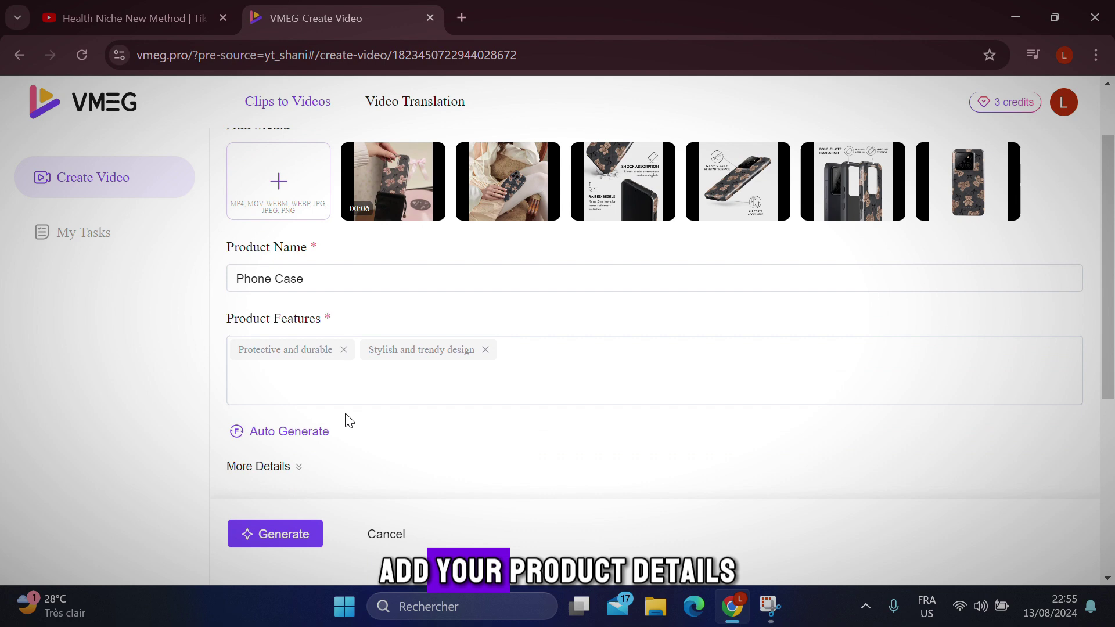
click(252, 375)
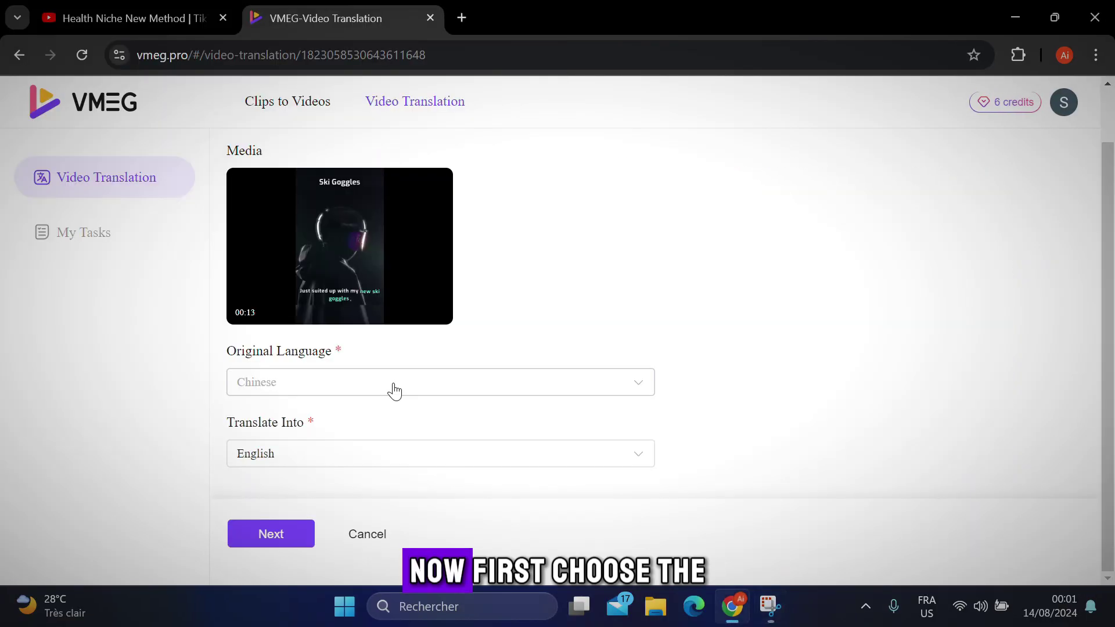
Set the ski goggles video to translate from English into Spanish and continue to the script preview
click(391, 390)
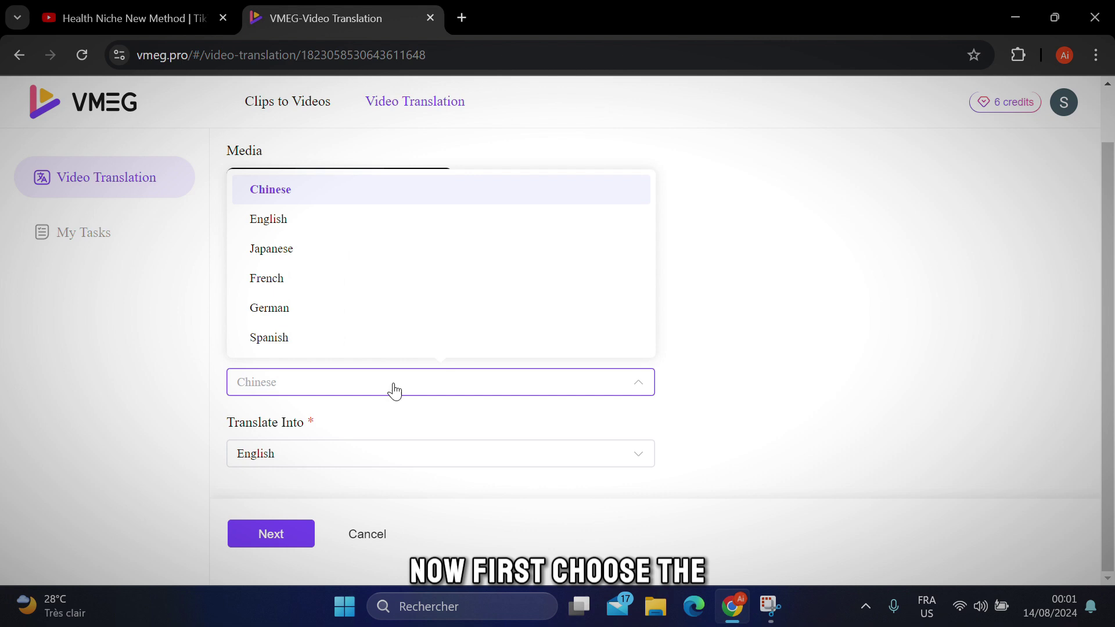
click(299, 223)
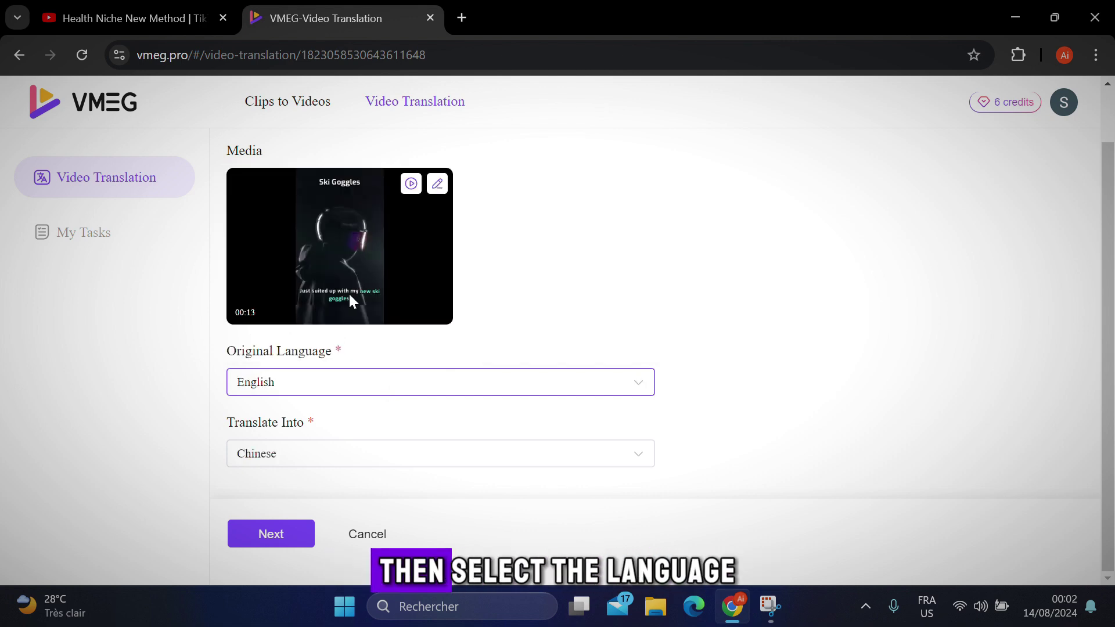
click(431, 465)
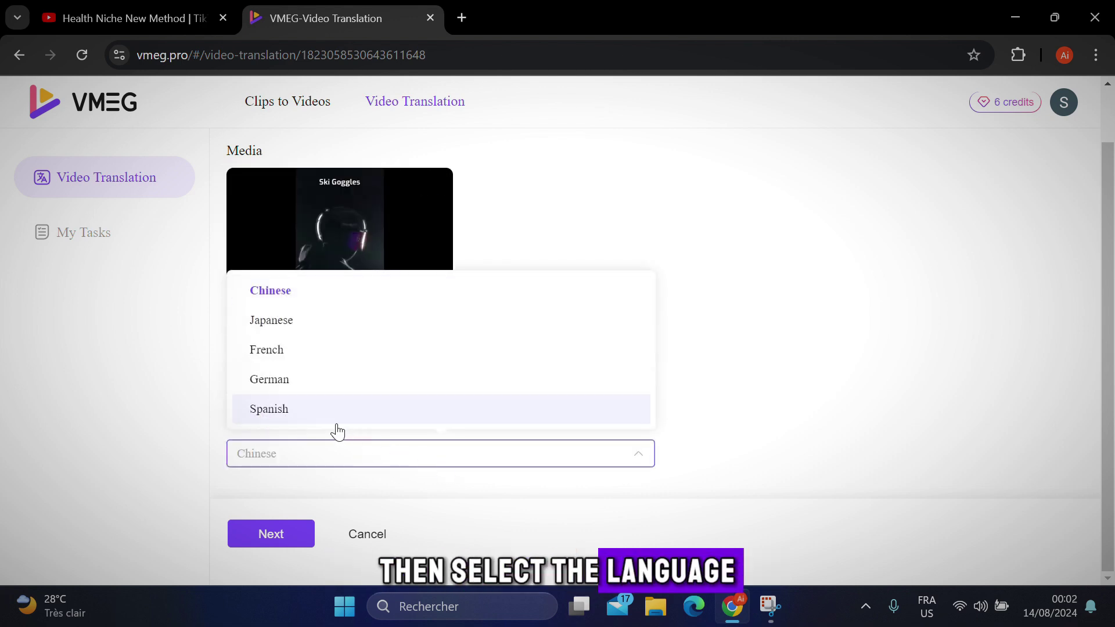
click(301, 419)
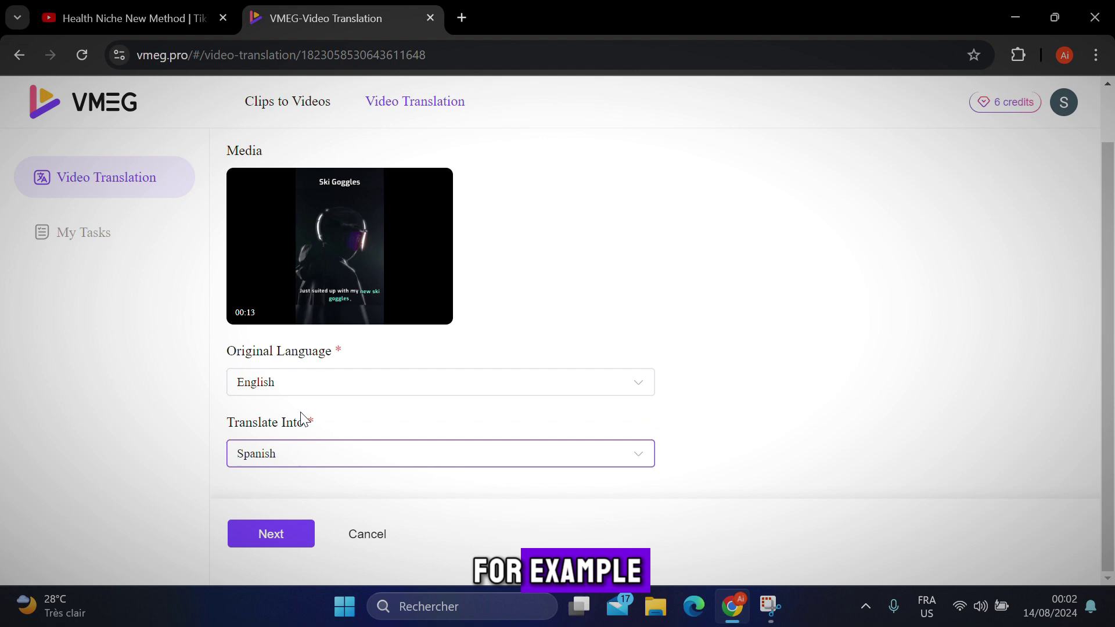
click(273, 534)
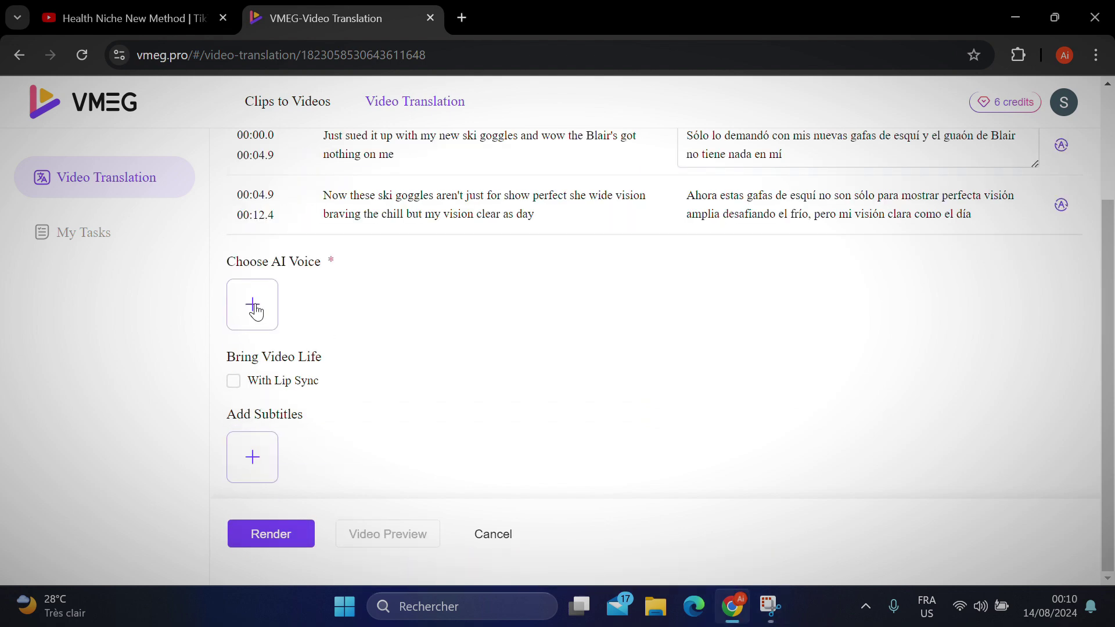
Give the Spanish translation the Alvaro voice and a subtitle template, then submit it for rendering
click(251, 303)
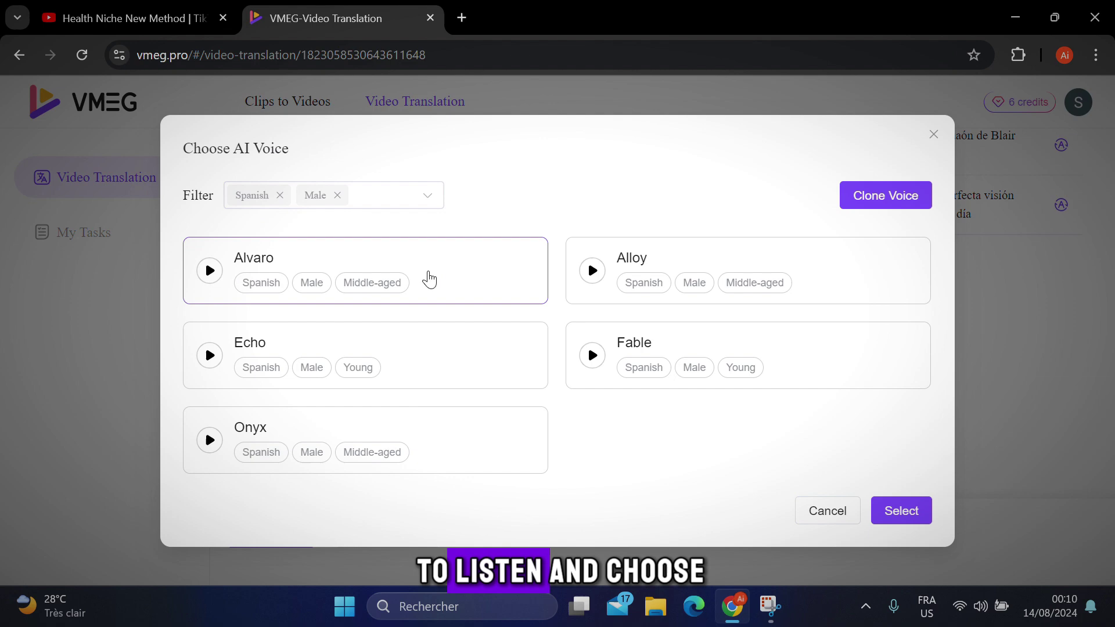
click(901, 511)
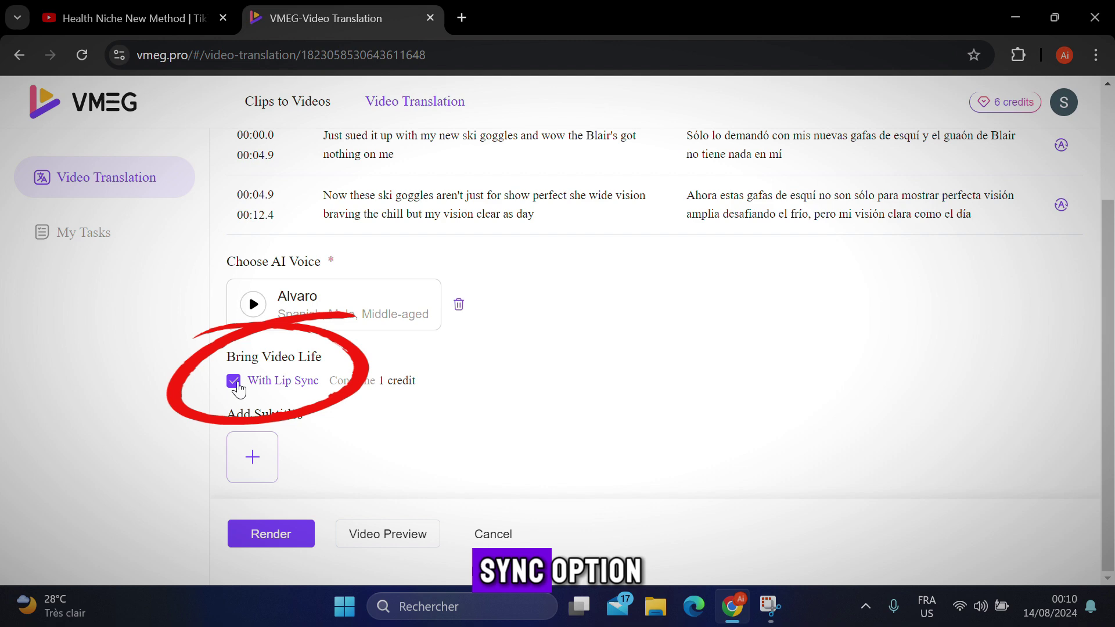
click(252, 457)
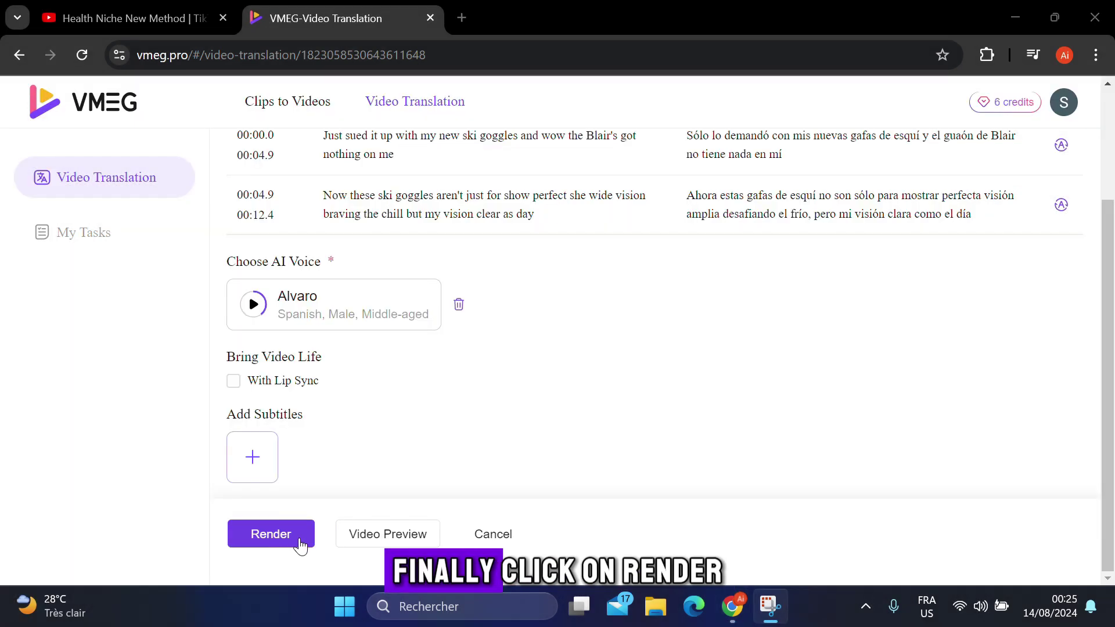
click(290, 536)
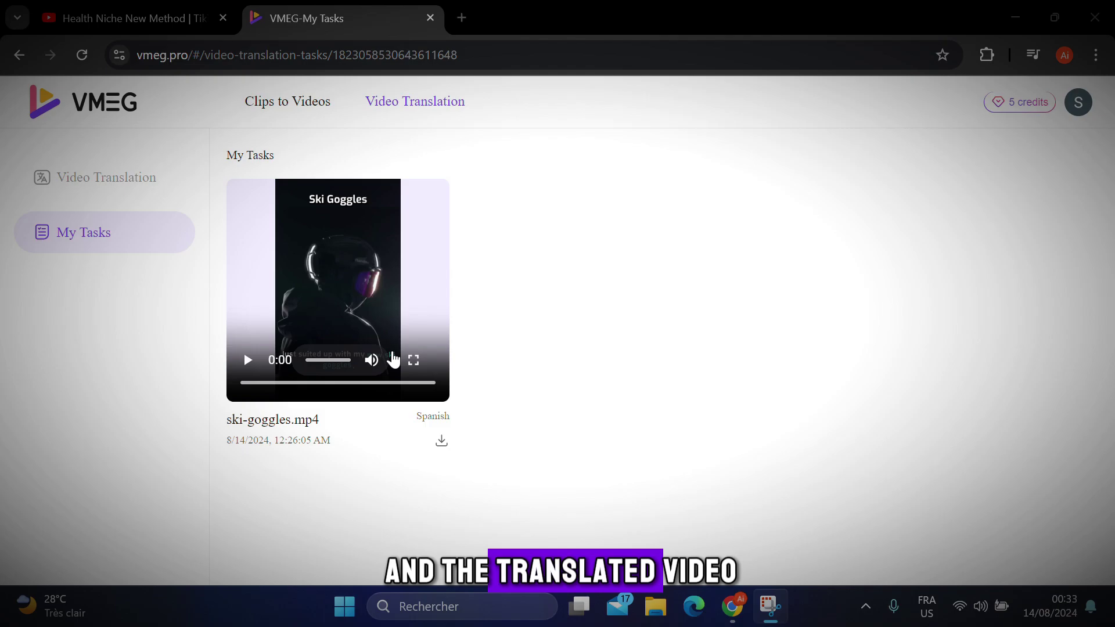
Play the translated ski goggles video in full screen
click(388, 360)
click(20, 586)
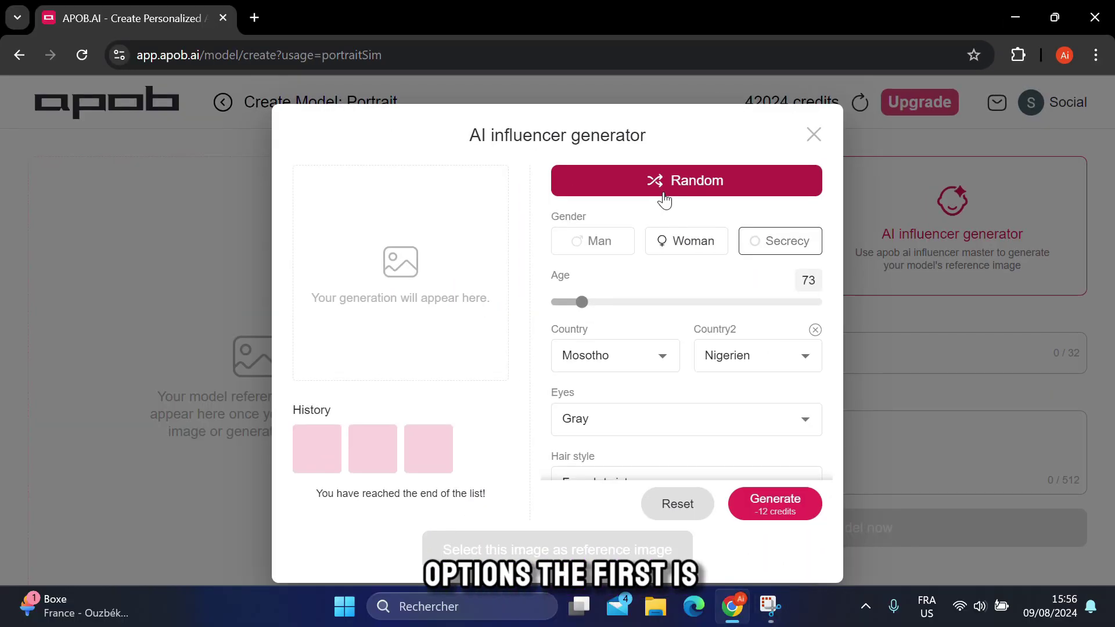
Re-roll the influencer traits three times and generate a portrait of a woman in a green top
click(665, 200)
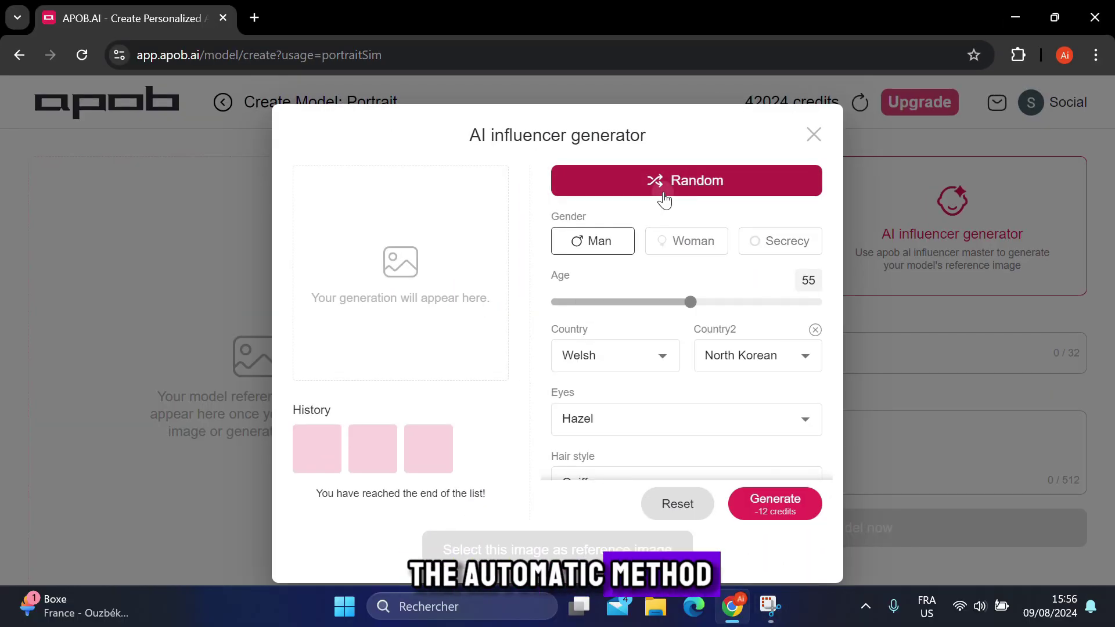
click(664, 199)
click(664, 200)
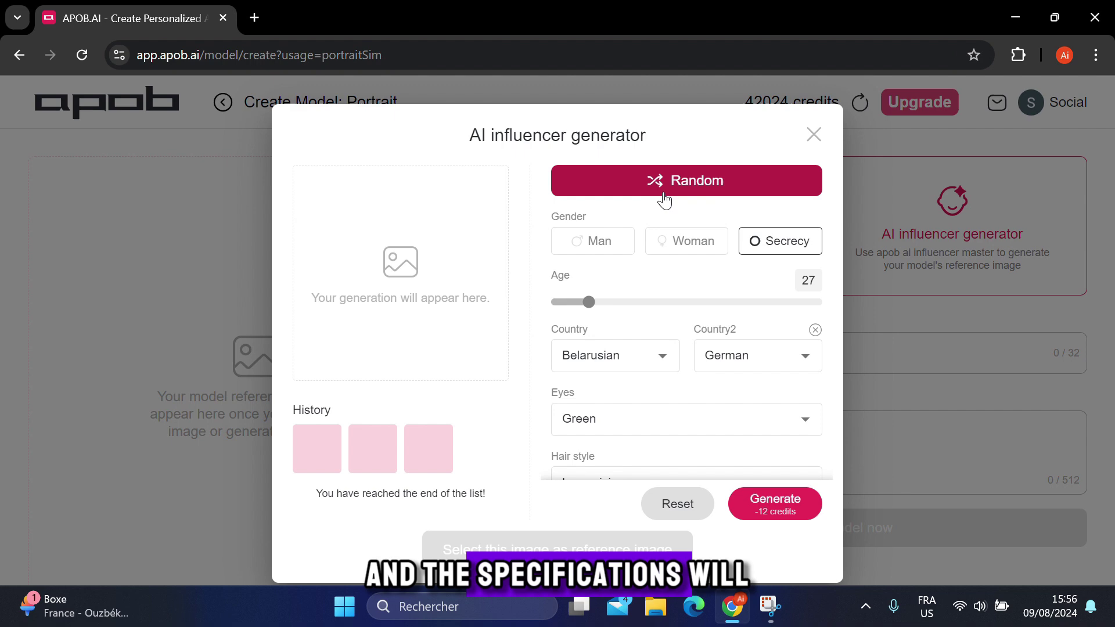
scroll(647, 406, down, 2)
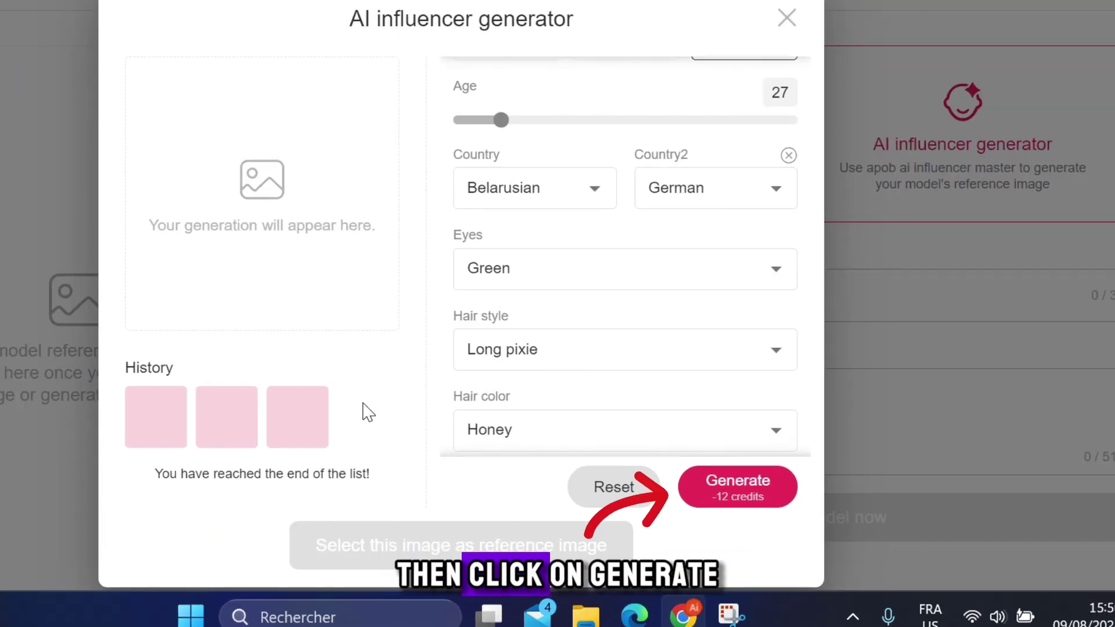
click(718, 499)
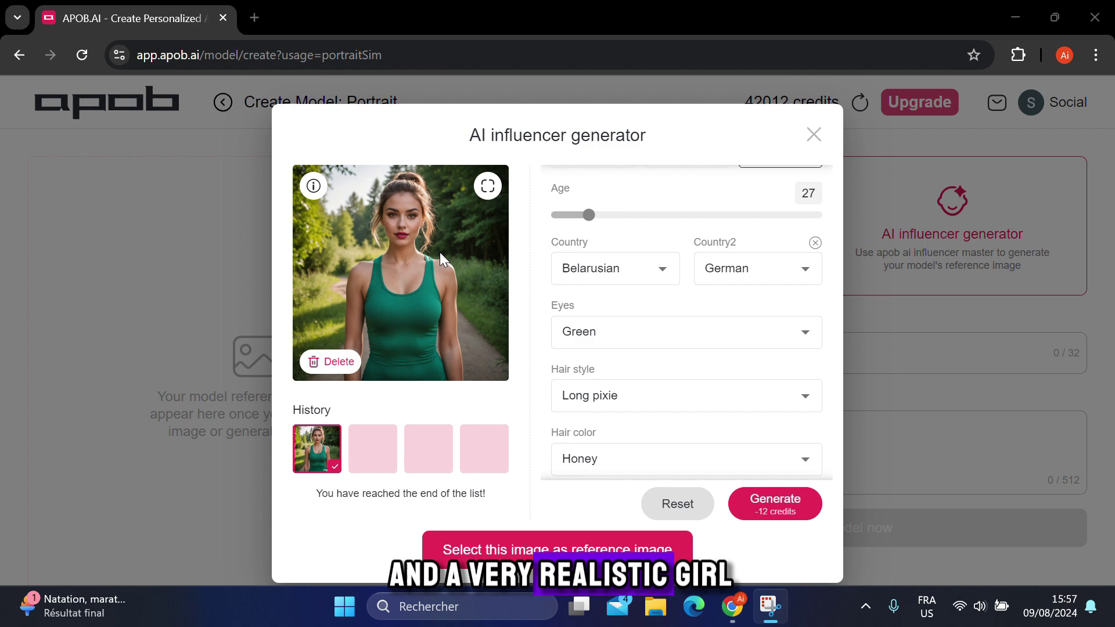
scroll(590, 418, down, 2)
scroll(580, 412, up, 5)
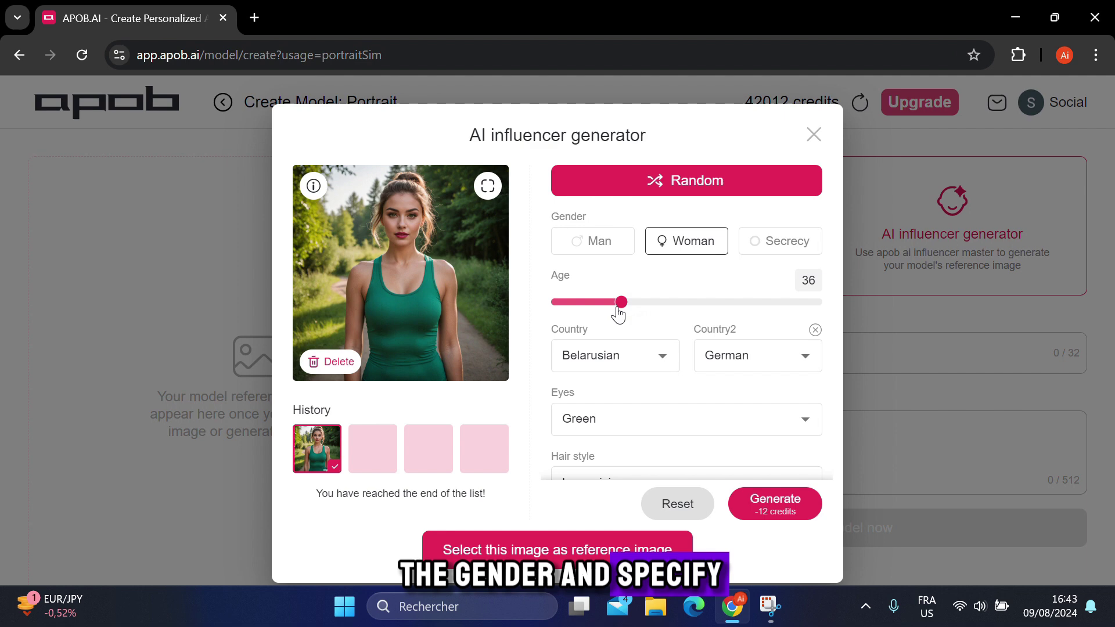
Set the model's nationality to American and its eye colour to Blue
click(618, 367)
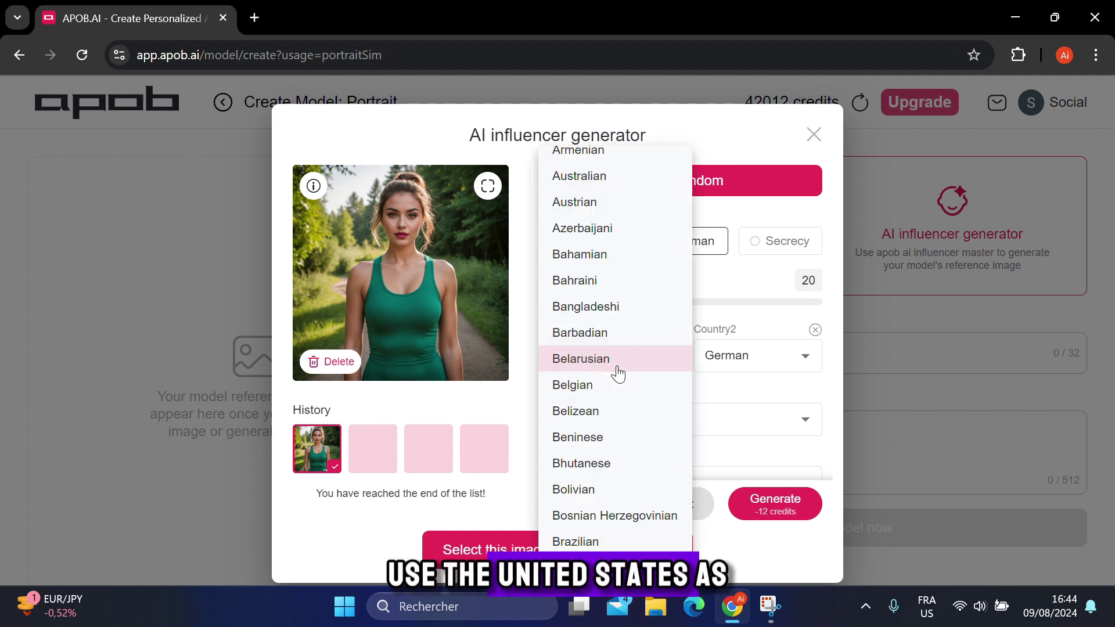
scroll(604, 314, up, 5)
click(602, 271)
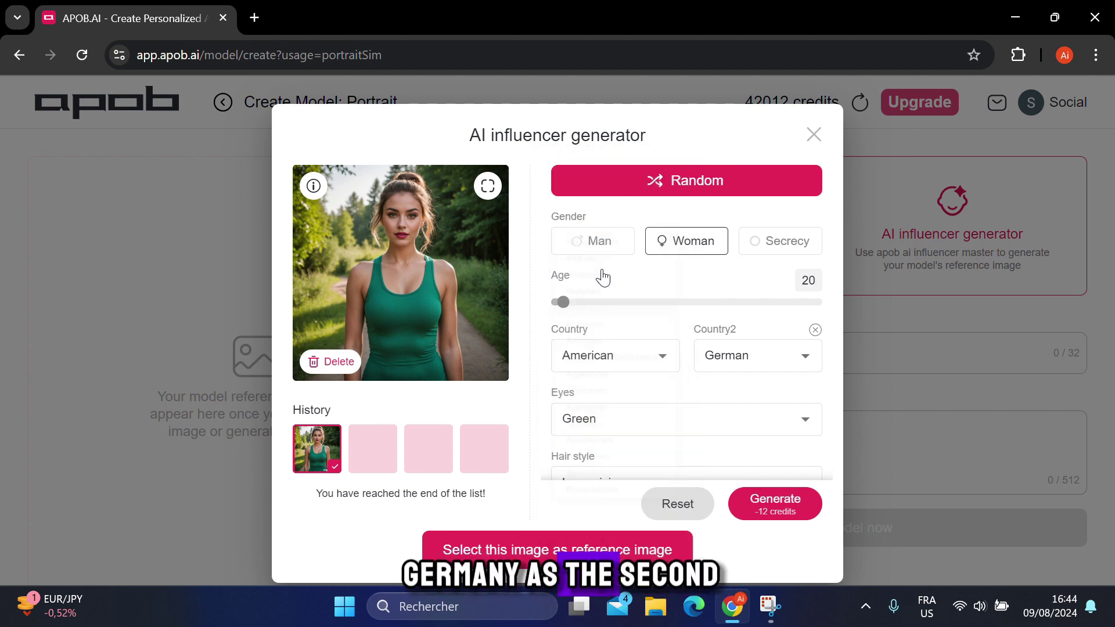
scroll(615, 366, down, 2)
click(646, 347)
Give the influencer Gray hair in a Long bob style
click(612, 375)
scroll(613, 375, down, 2)
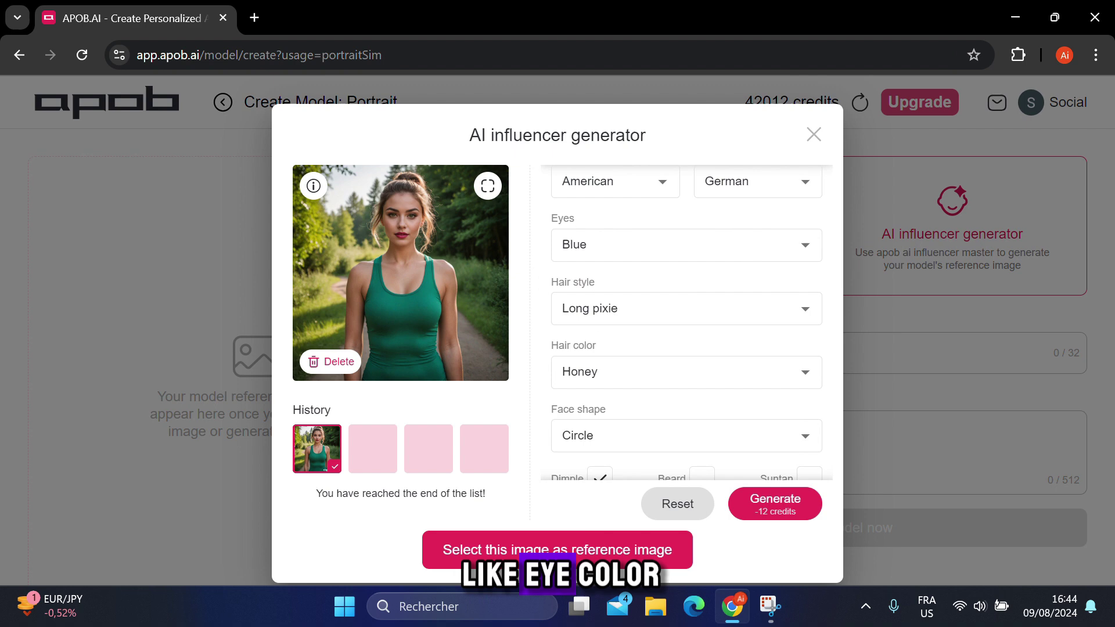
click(622, 313)
click(622, 313)
click(620, 374)
click(598, 426)
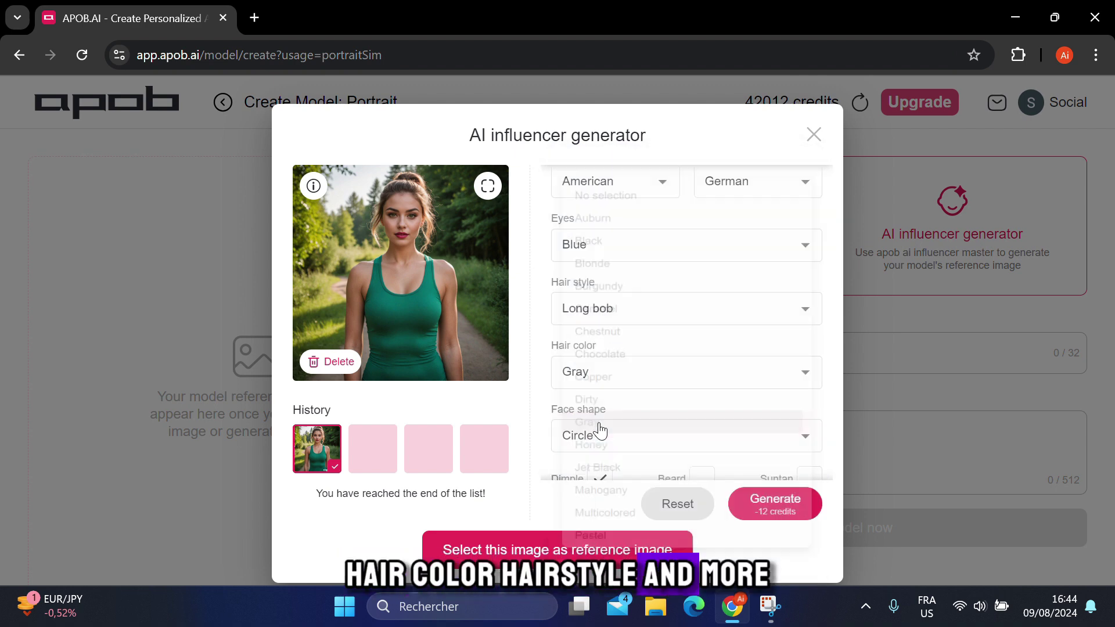
Choose an Oblong face with a beard, generate new portraits, and preview the earlier green-top portrait
scroll(629, 404, down, 1)
click(629, 403)
click(615, 406)
scroll(615, 406, down, 1)
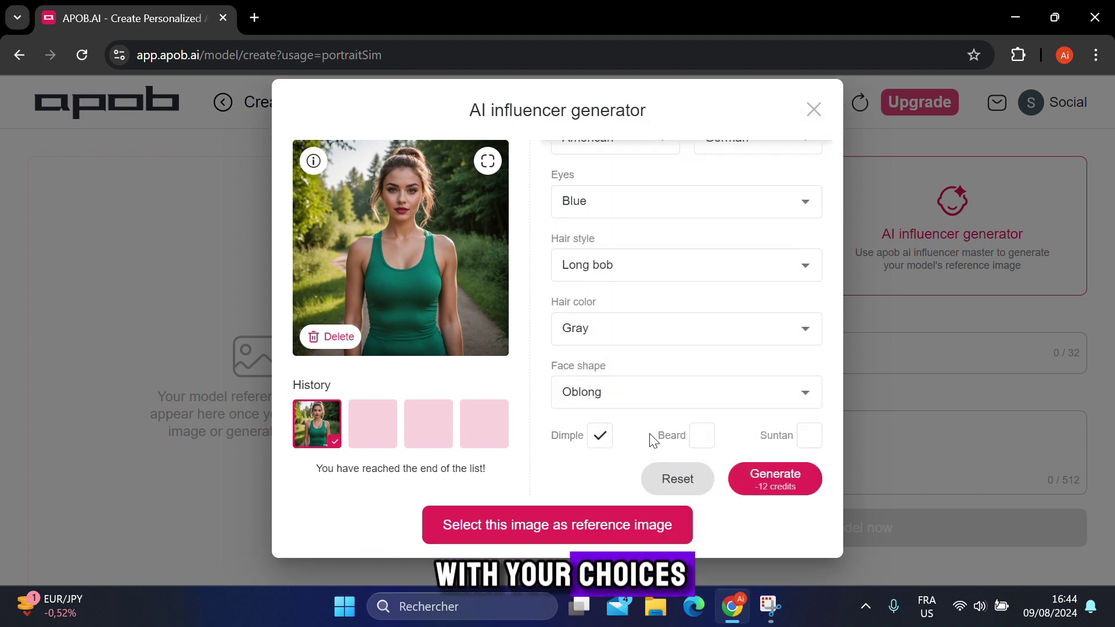
click(702, 435)
click(776, 488)
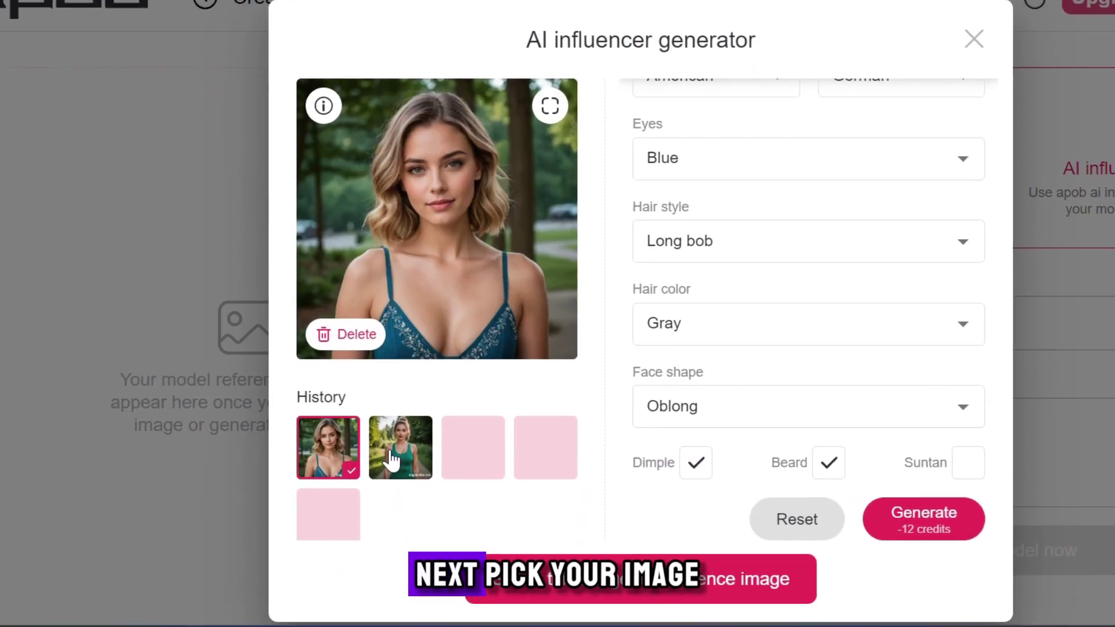
click(383, 549)
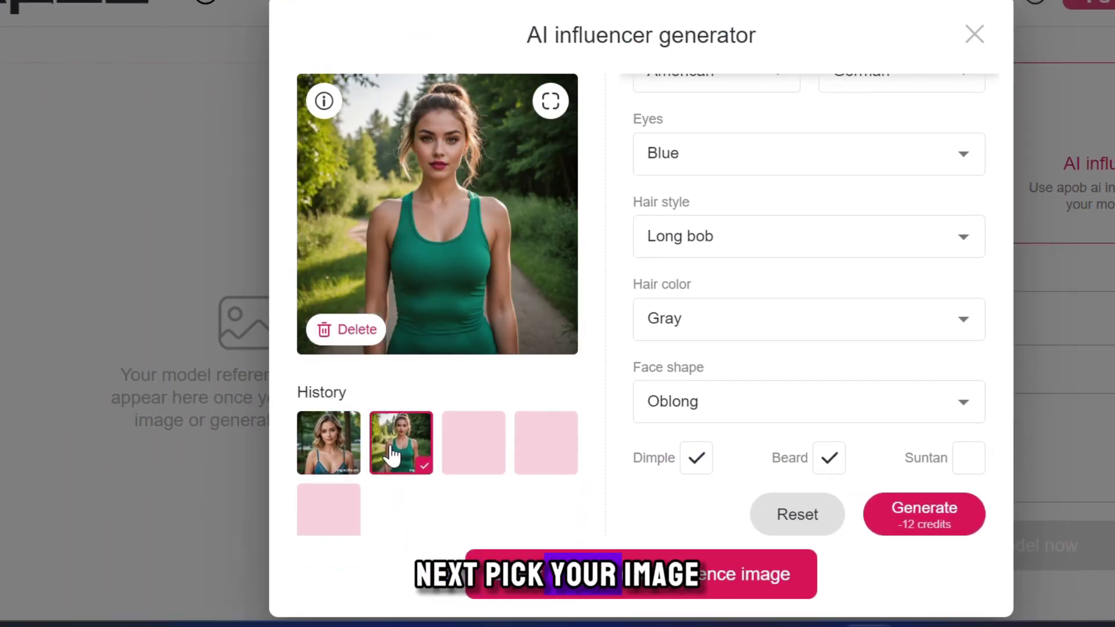
Use the green-top portrait as reference and create an image model named 'Linda'
click(584, 589)
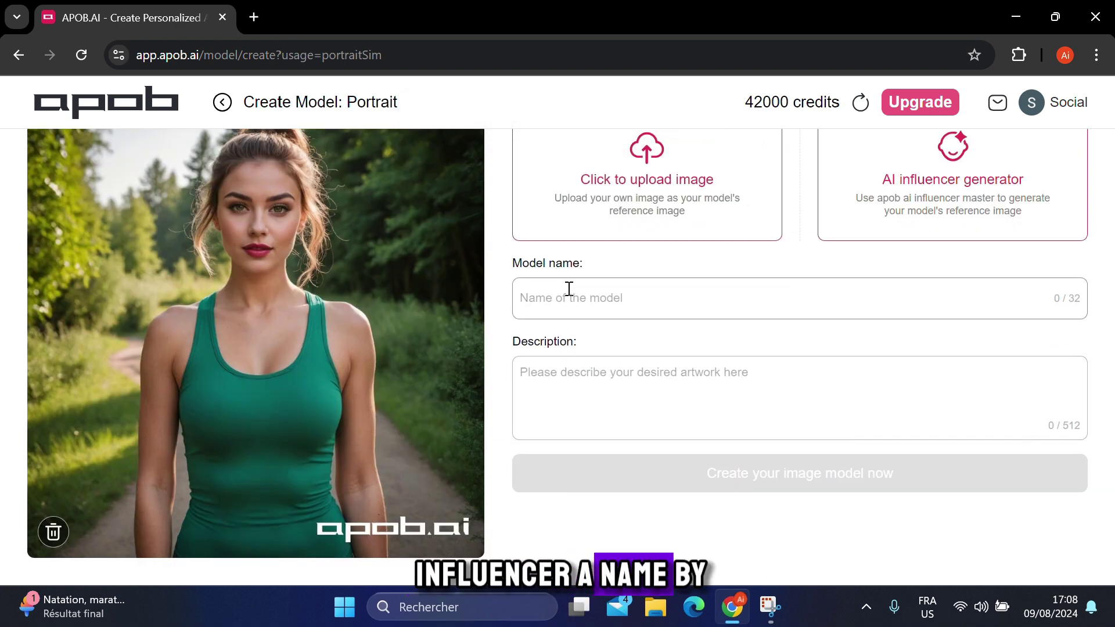
click(569, 288)
text(Linda)
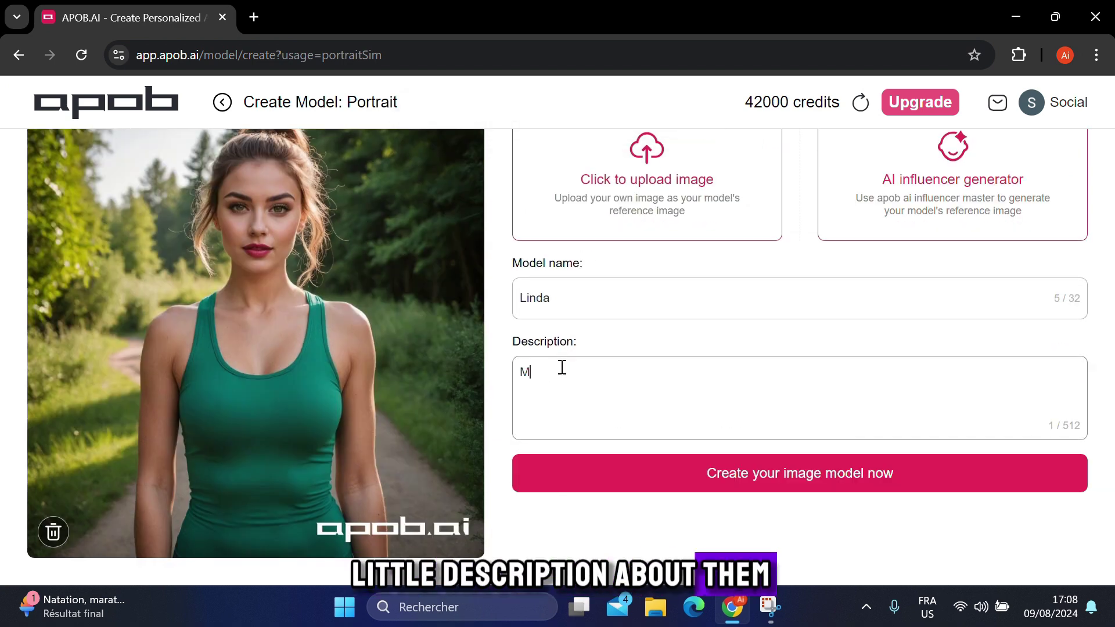
click(747, 479)
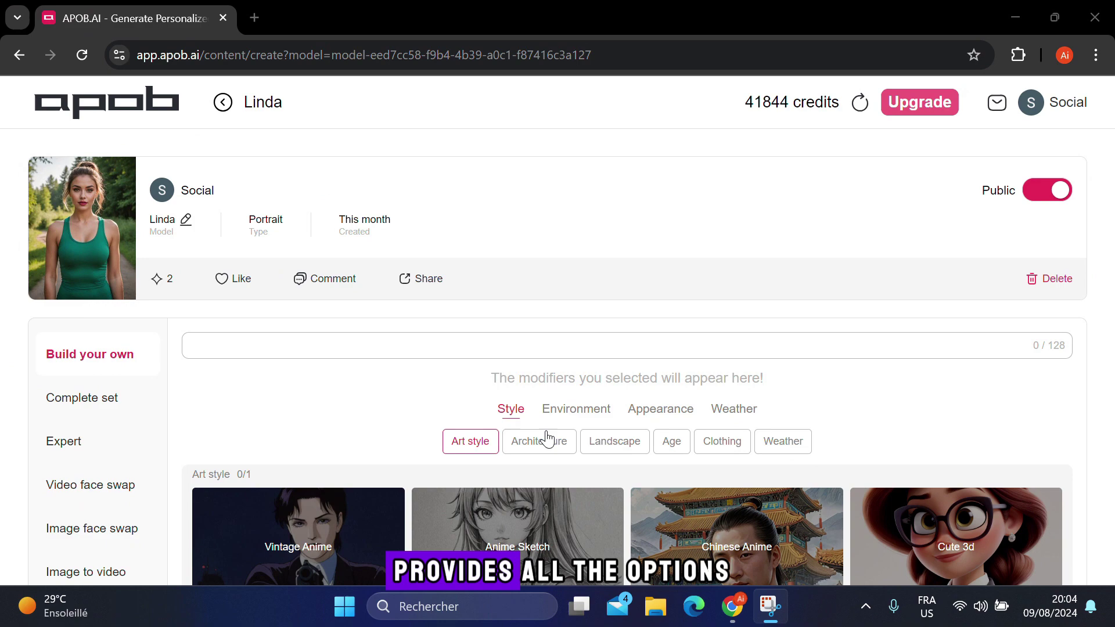
Generate four cafe photos of Linda with the Sunny day, Casual, Cafe and Realistic modifiers
click(546, 442)
scroll(580, 407, down, 5)
scroll(509, 381, up, 2)
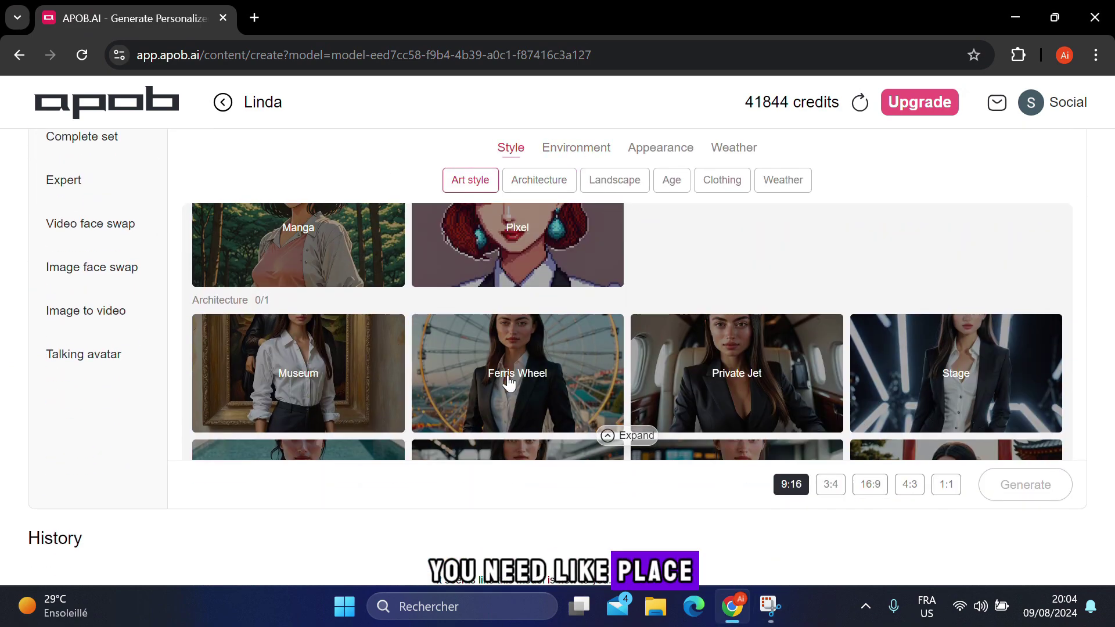
scroll(641, 221, down, 2)
scroll(641, 221, down, 1)
click(627, 180)
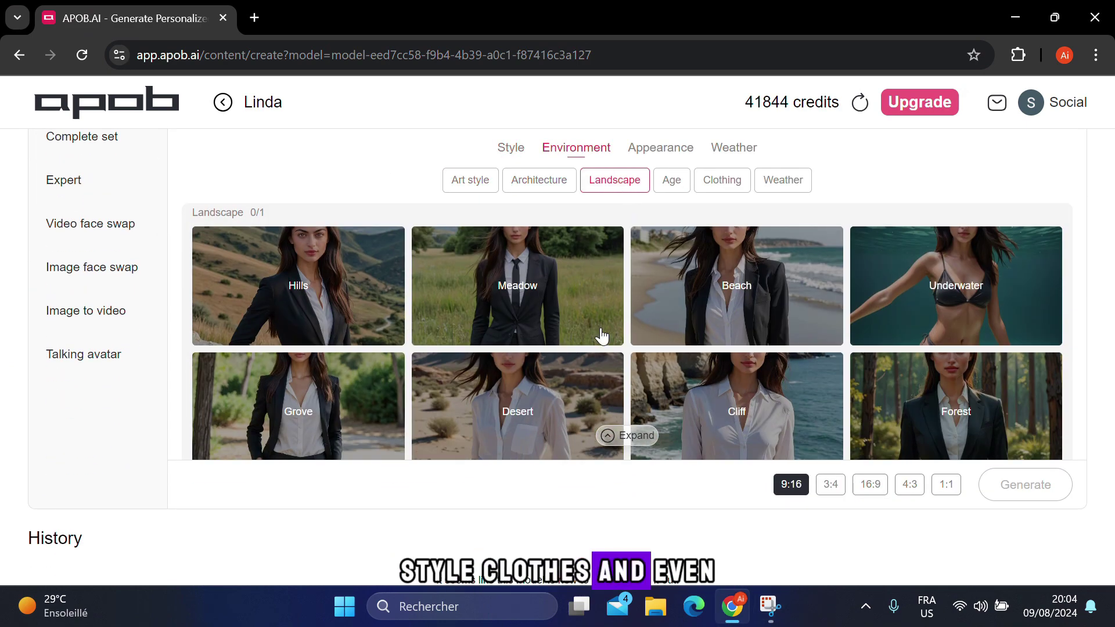
click(720, 181)
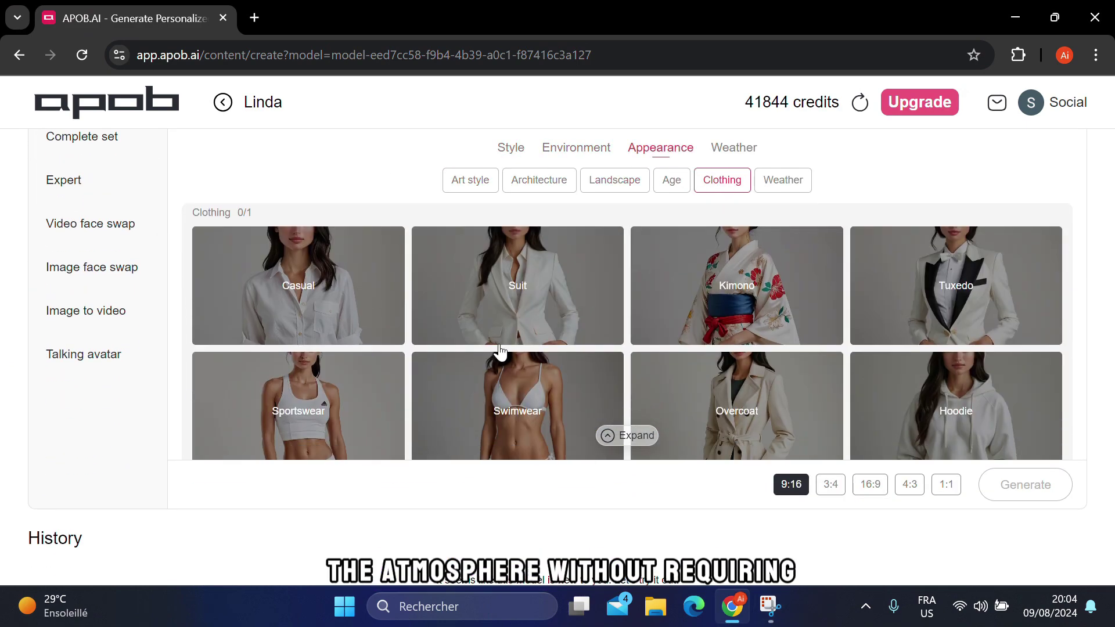
click(779, 184)
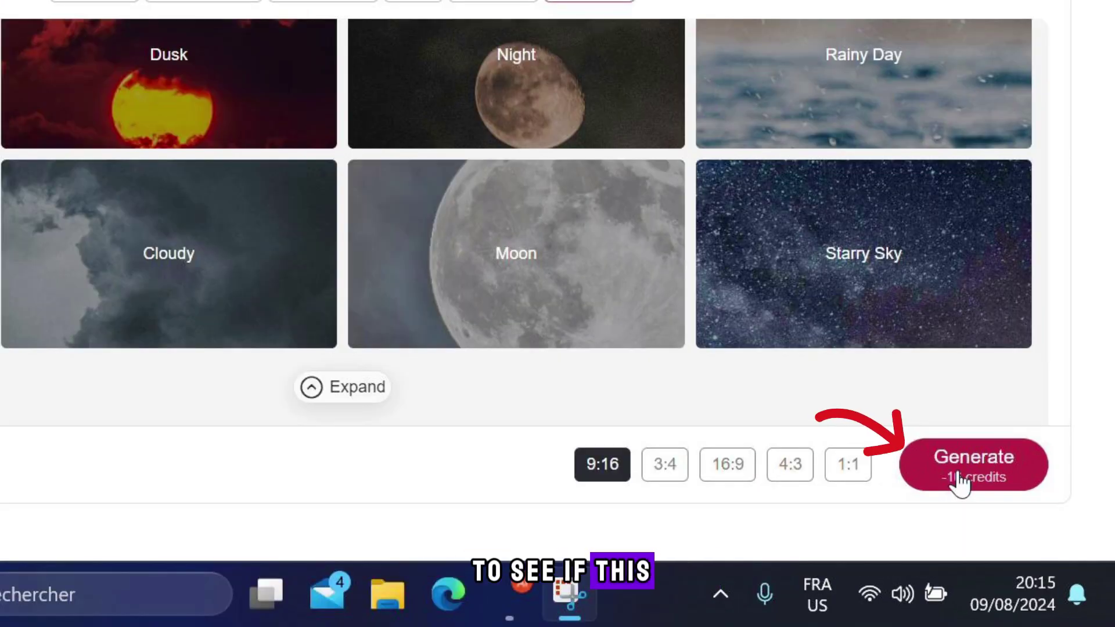
click(959, 479)
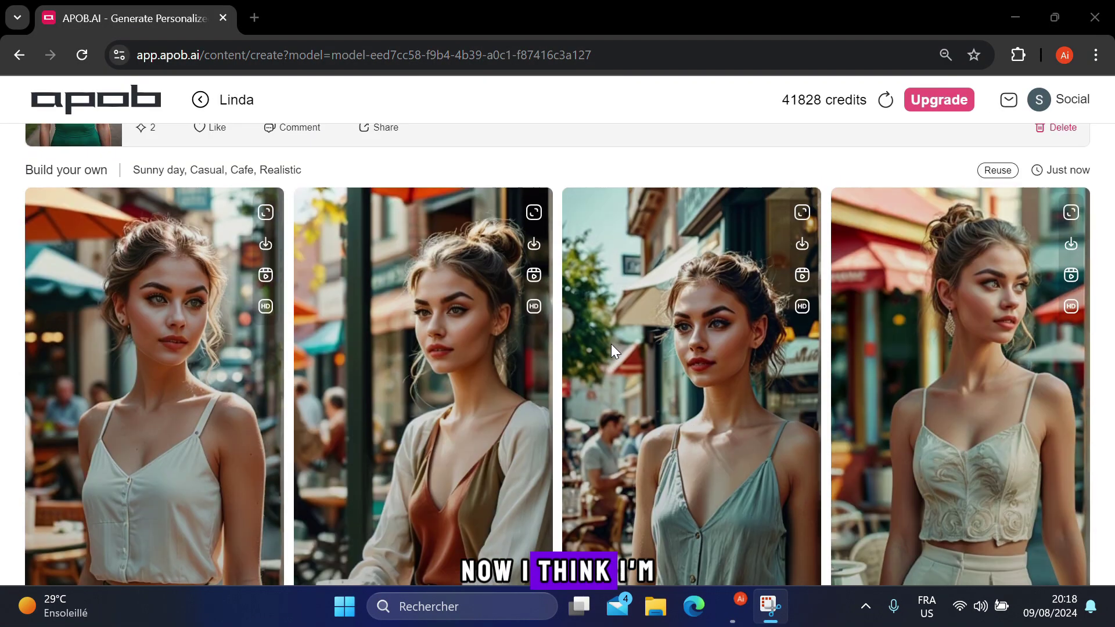
scroll(611, 344, down, 2)
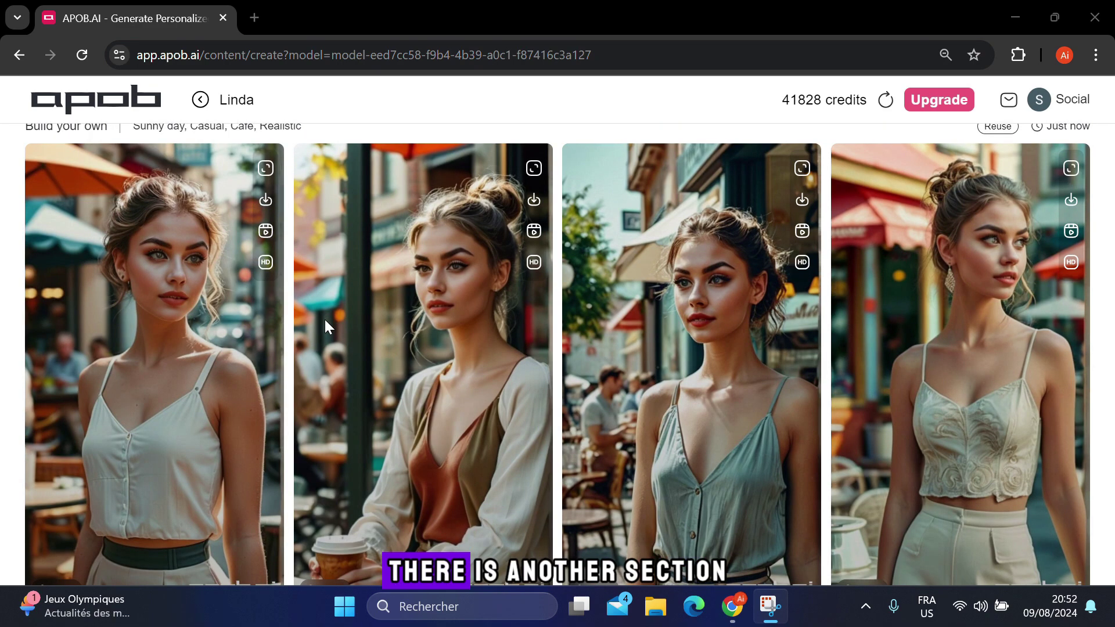
Switch to ready-made complete sets and try the London, then India, travel sets
scroll(273, 325, down, 4)
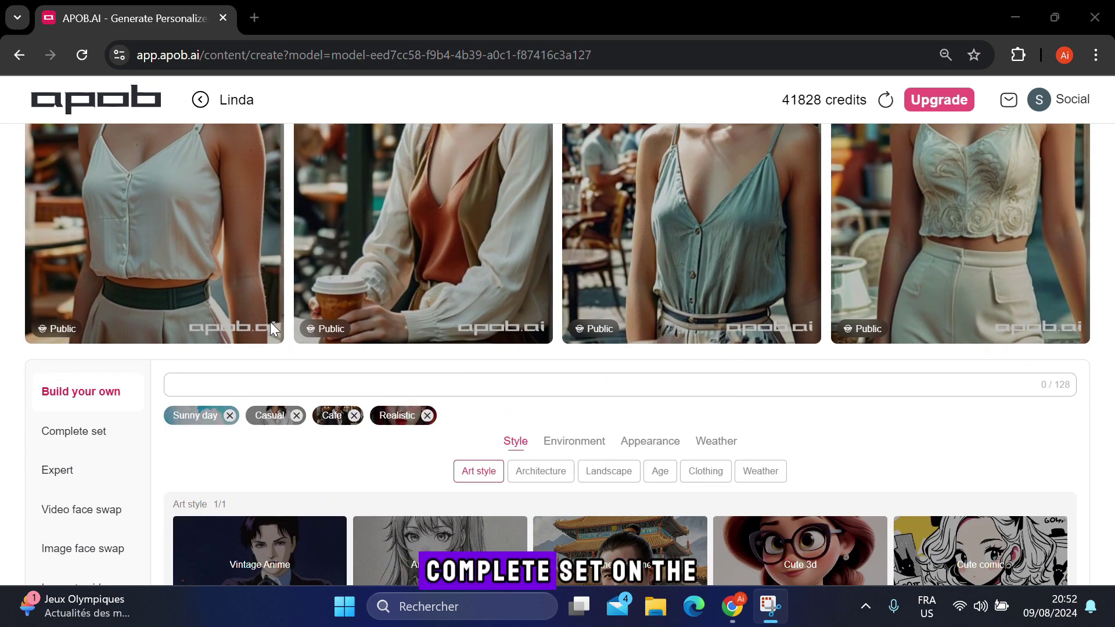
scroll(270, 322, down, 3)
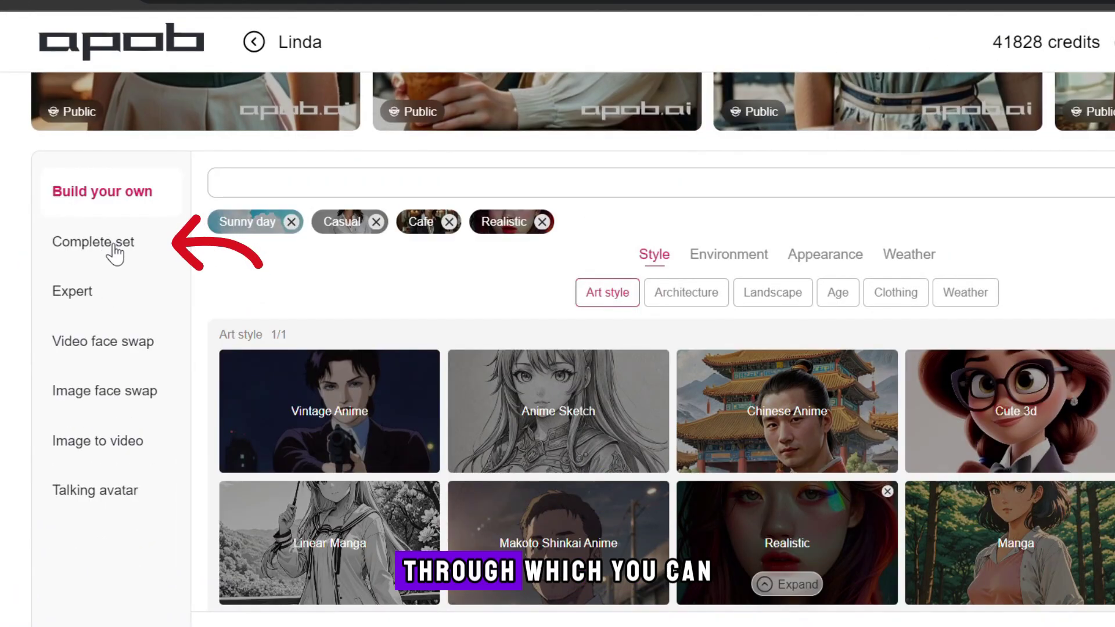
click(115, 251)
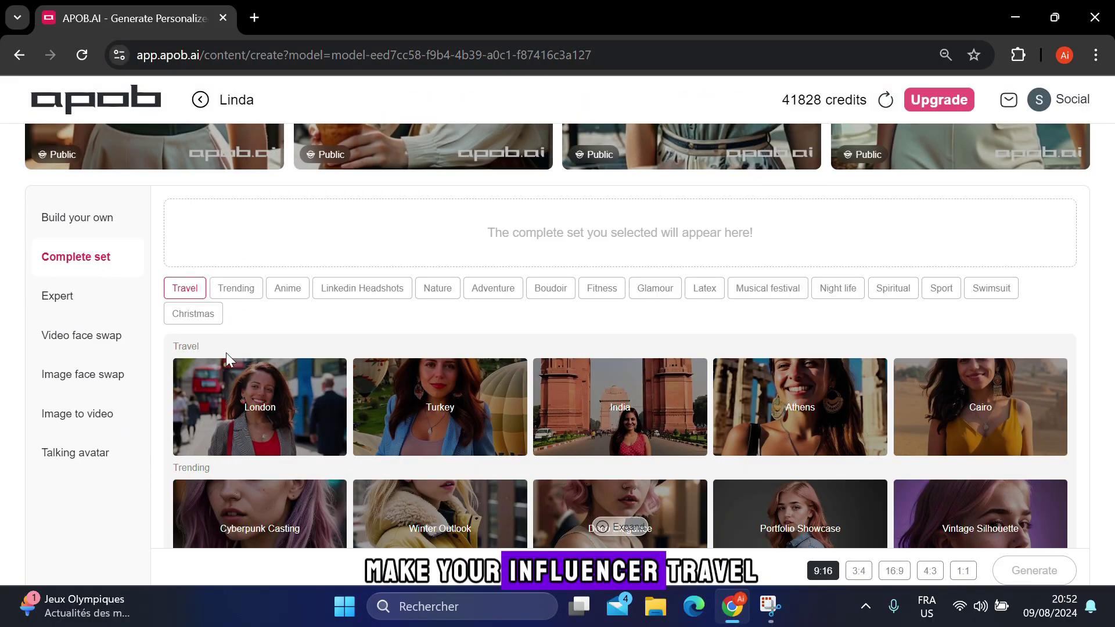
scroll(244, 406, down, 2)
scroll(261, 441, up, 2)
click(254, 418)
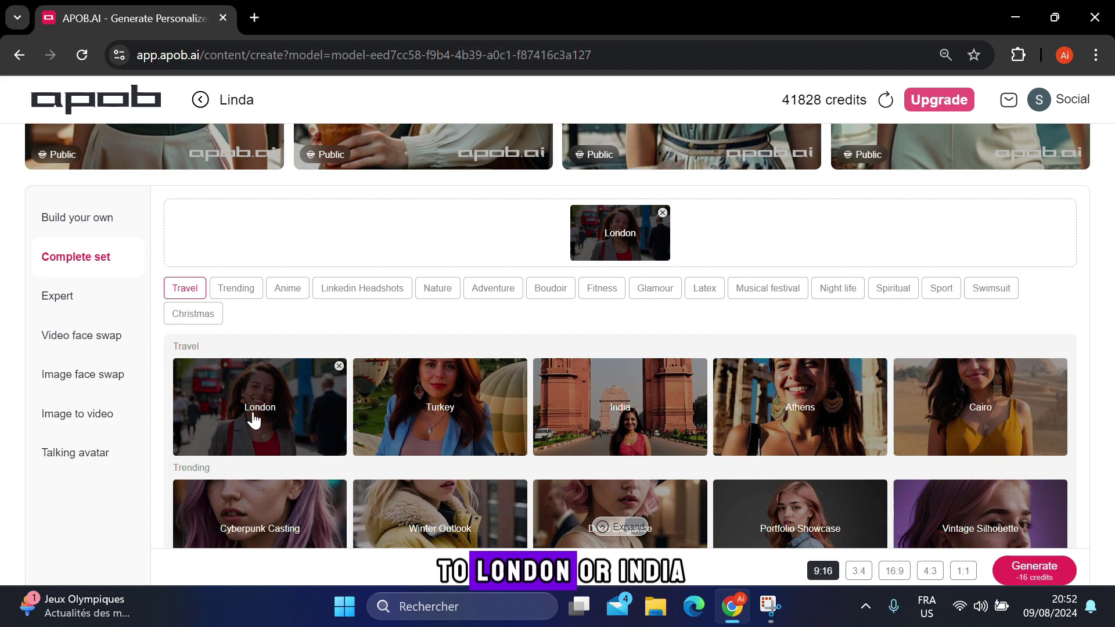
click(591, 428)
Pick the Game of polo set from Sport and switch to the Expert prompt fields
click(941, 289)
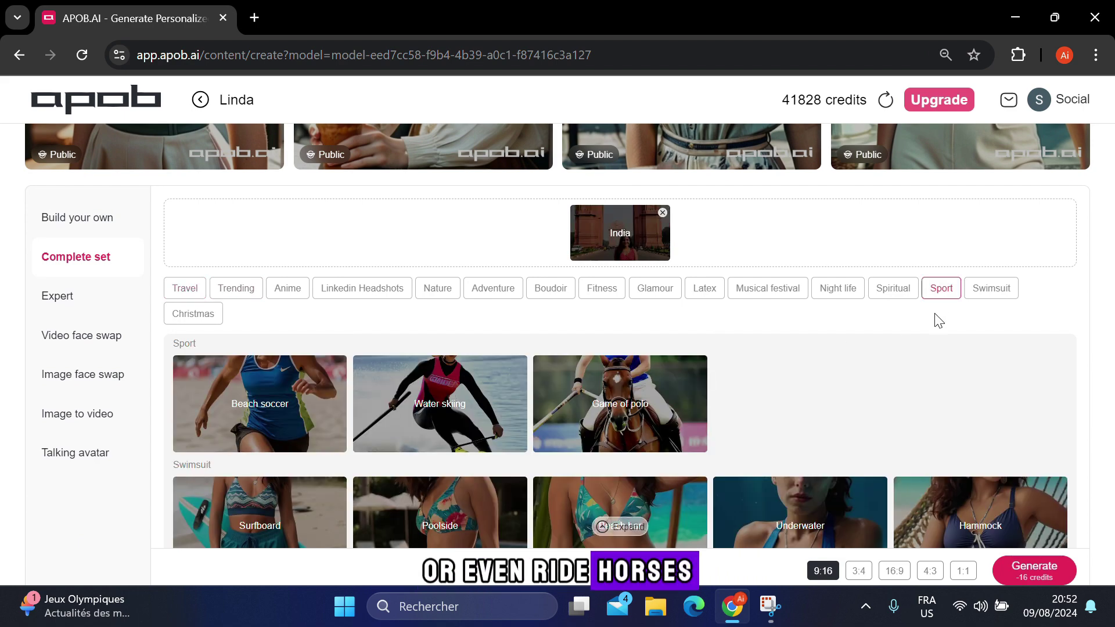
click(620, 397)
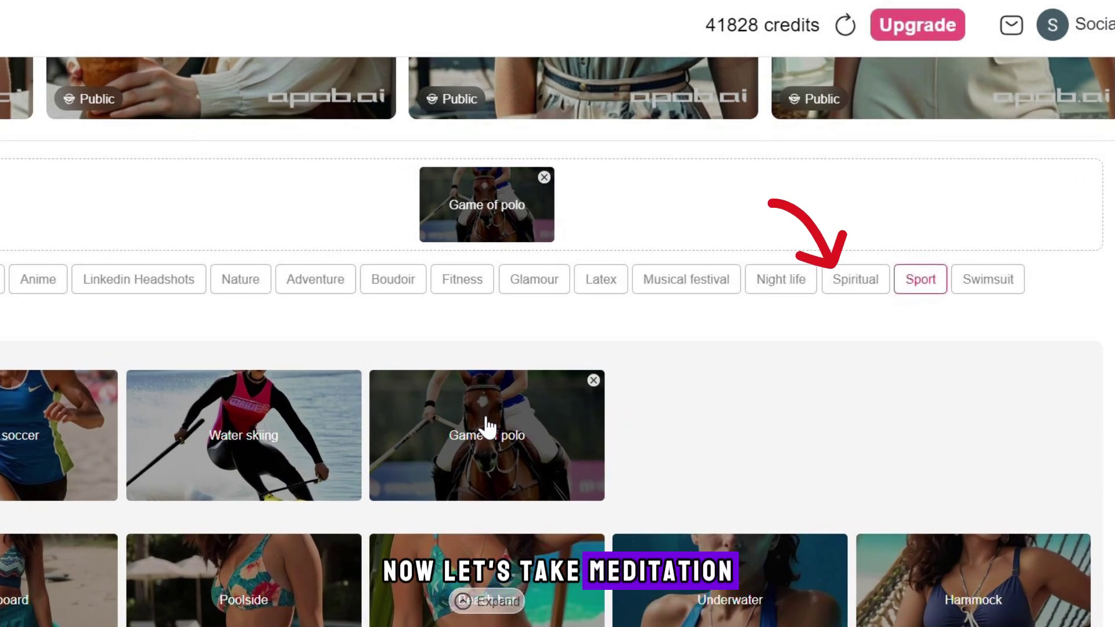
scroll(486, 426, up, 2)
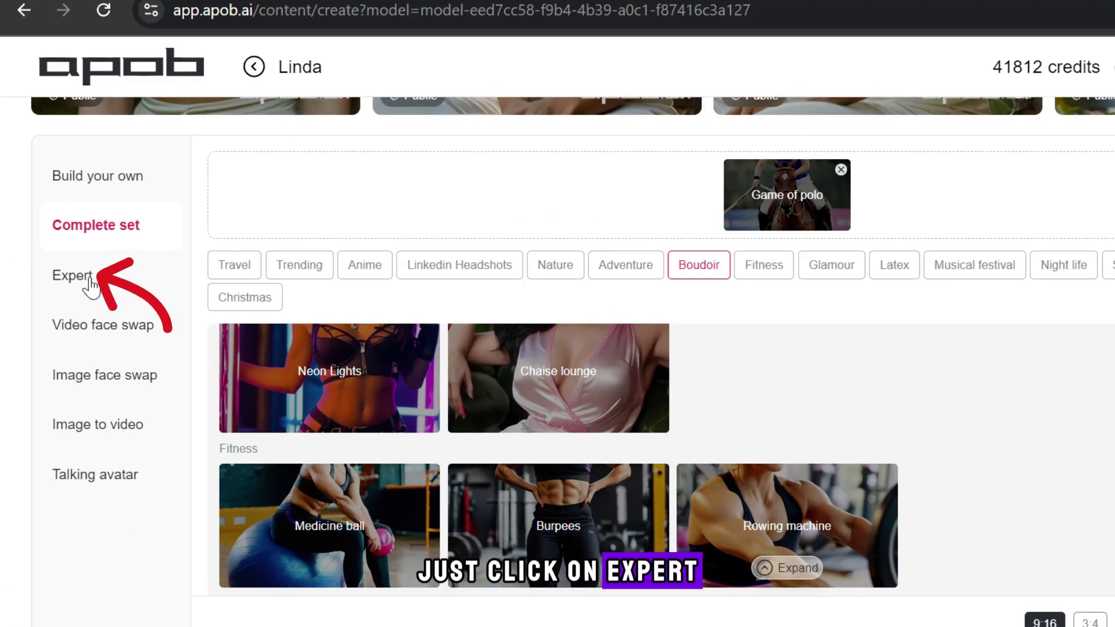
click(90, 278)
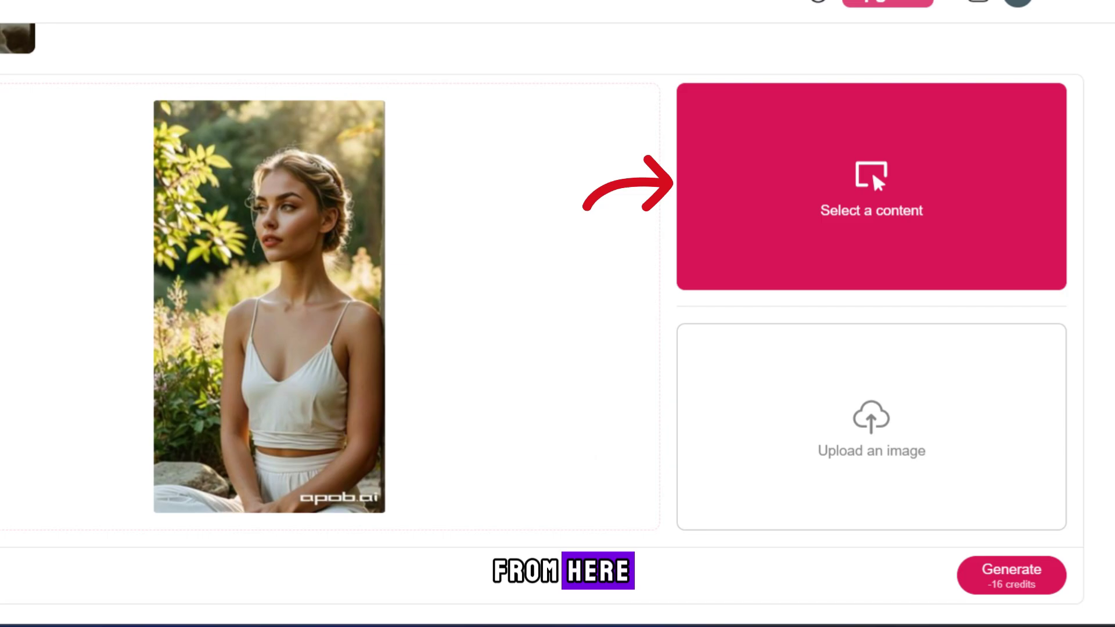
Load the tropical-bar bikini picture from the Personal gallery as the Image to video source
click(871, 186)
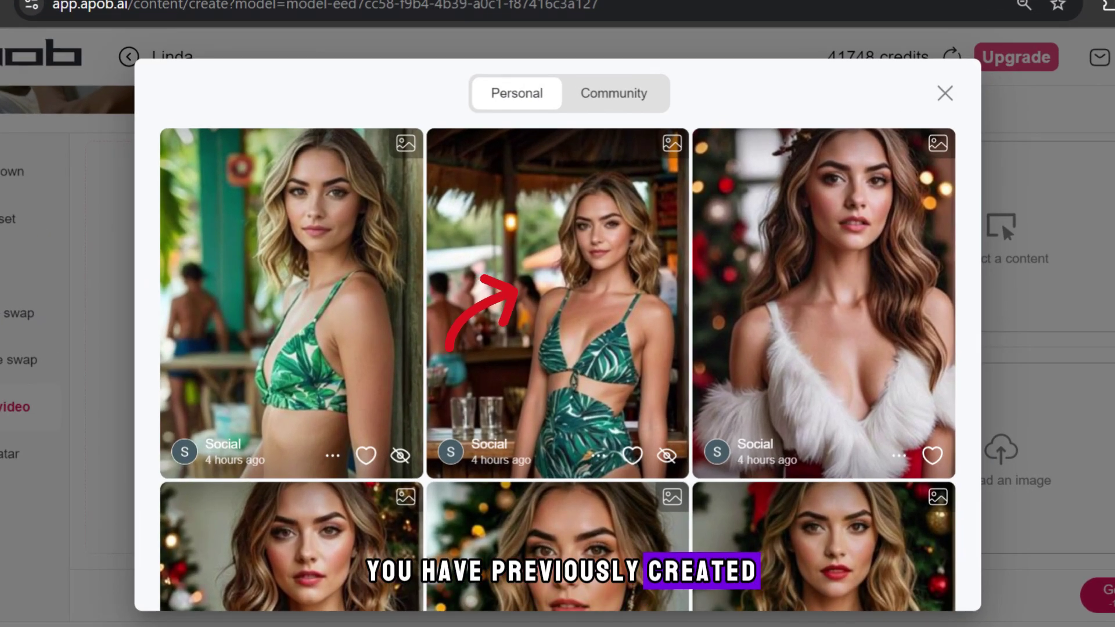
click(499, 289)
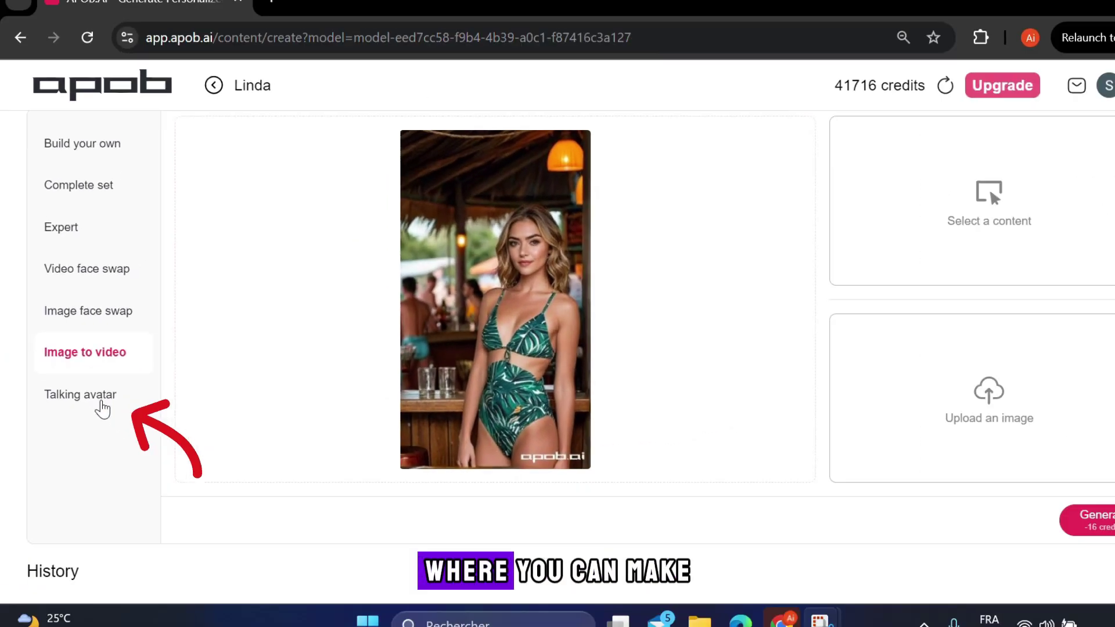
Open the ElevenLabs voice library and filter it to Female, Young voices
click(94, 391)
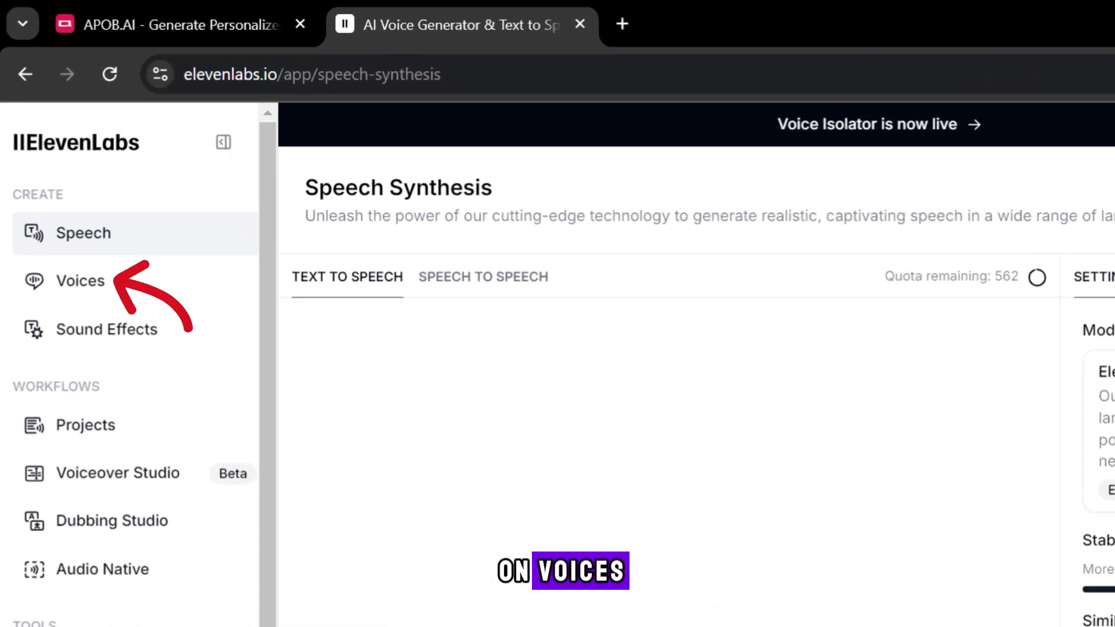
click(80, 280)
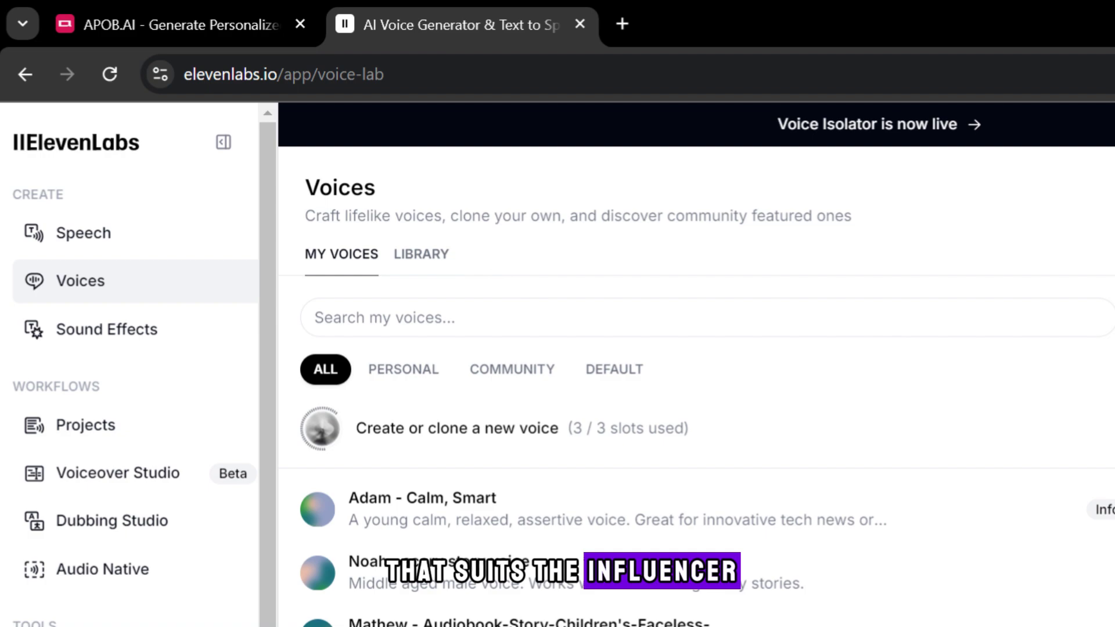
click(421, 253)
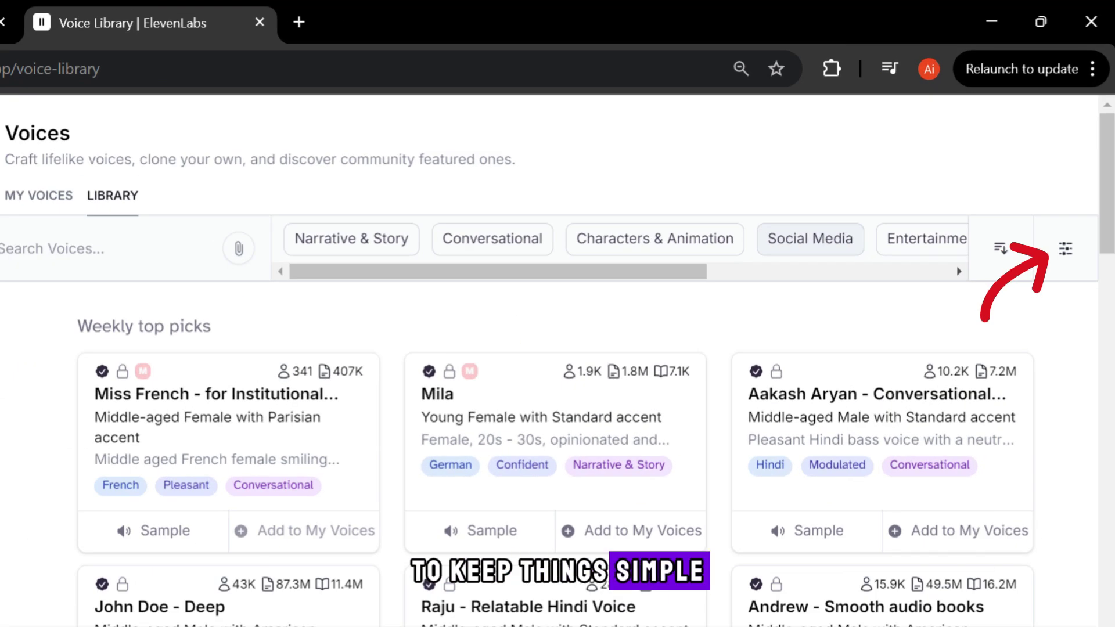
click(1064, 249)
click(417, 312)
click(382, 414)
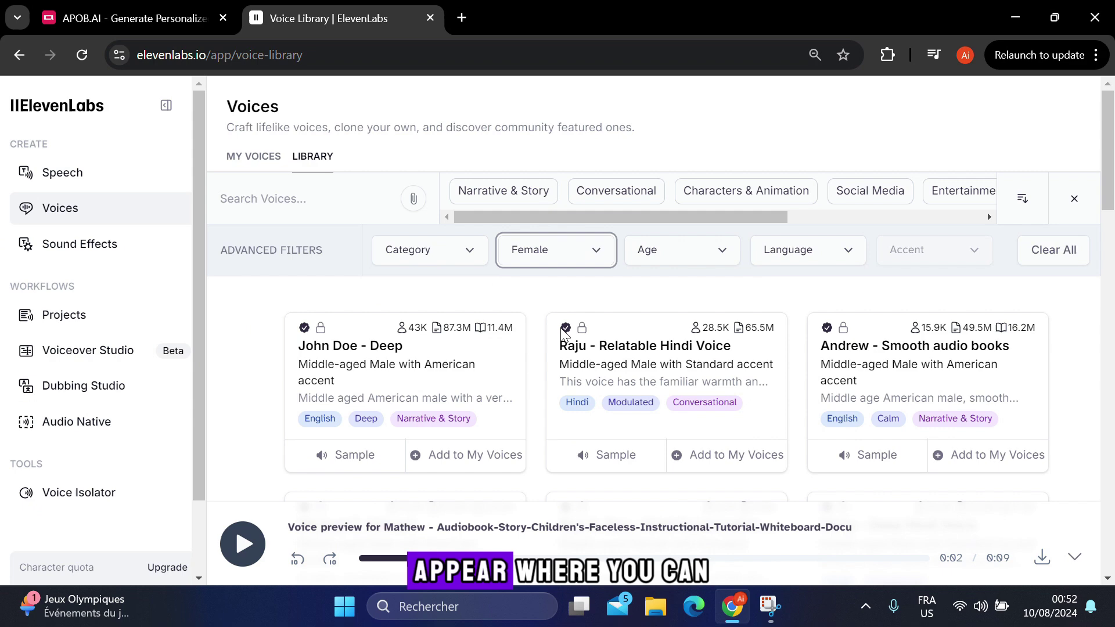
click(576, 313)
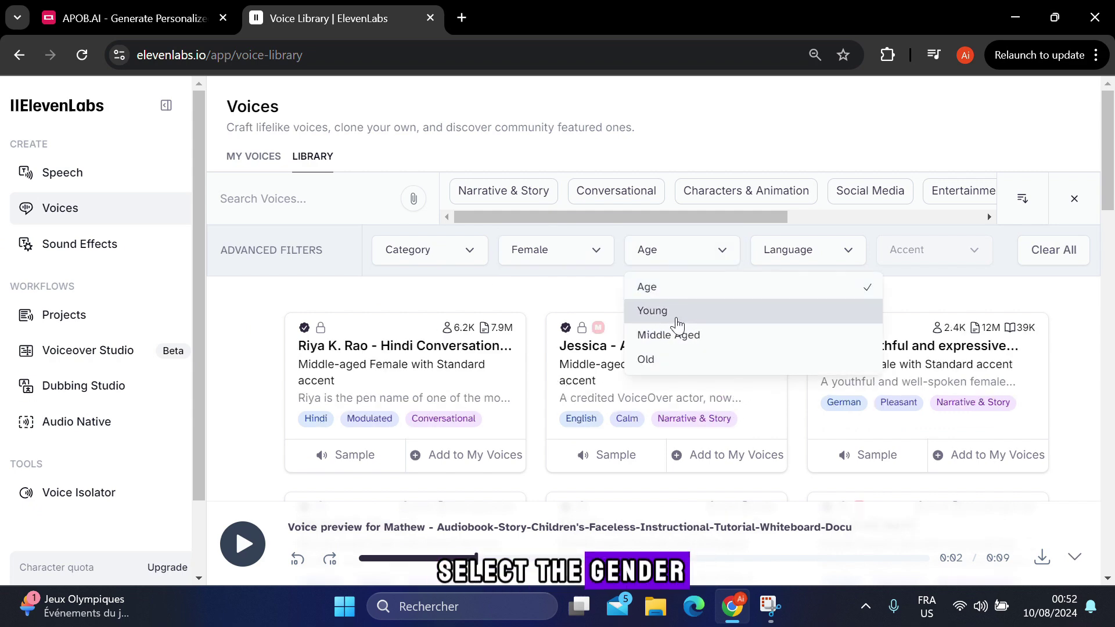
click(676, 322)
Add English language and American accent filters, preview Ivy - Free Spirit, and add it
click(787, 249)
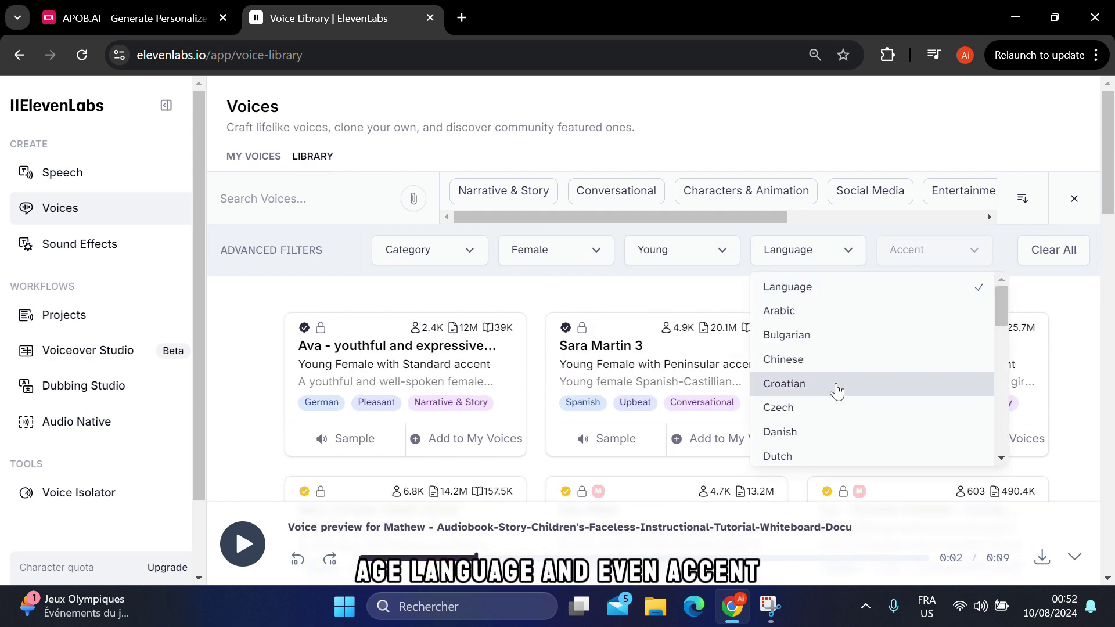
scroll(836, 391, down, 3)
click(779, 303)
click(935, 258)
click(913, 308)
scroll(347, 378, down, 2)
click(346, 377)
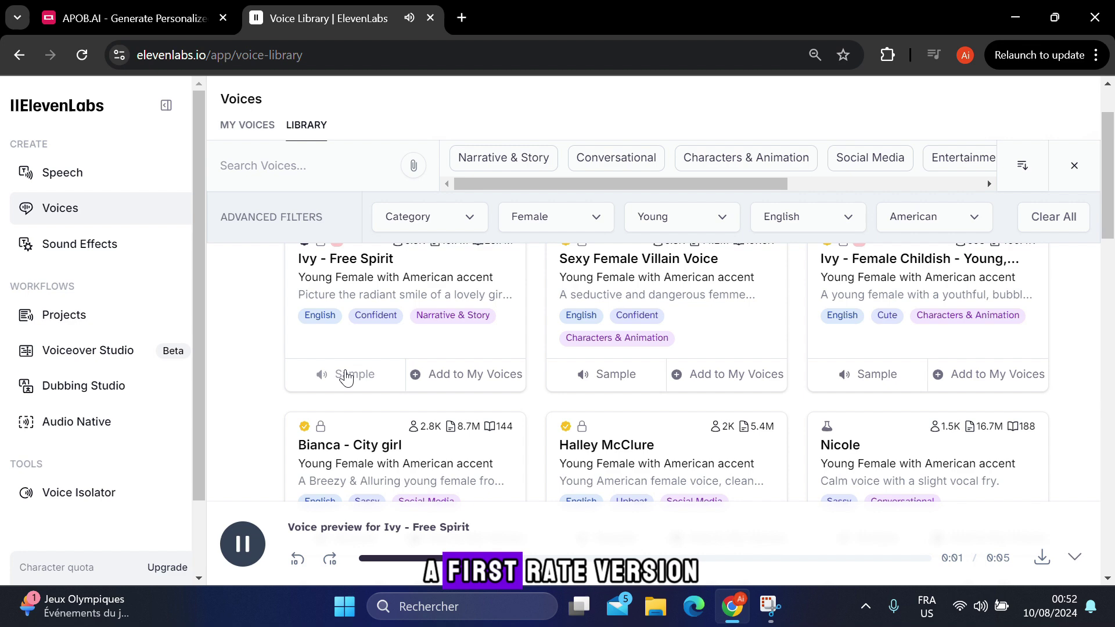
click(503, 383)
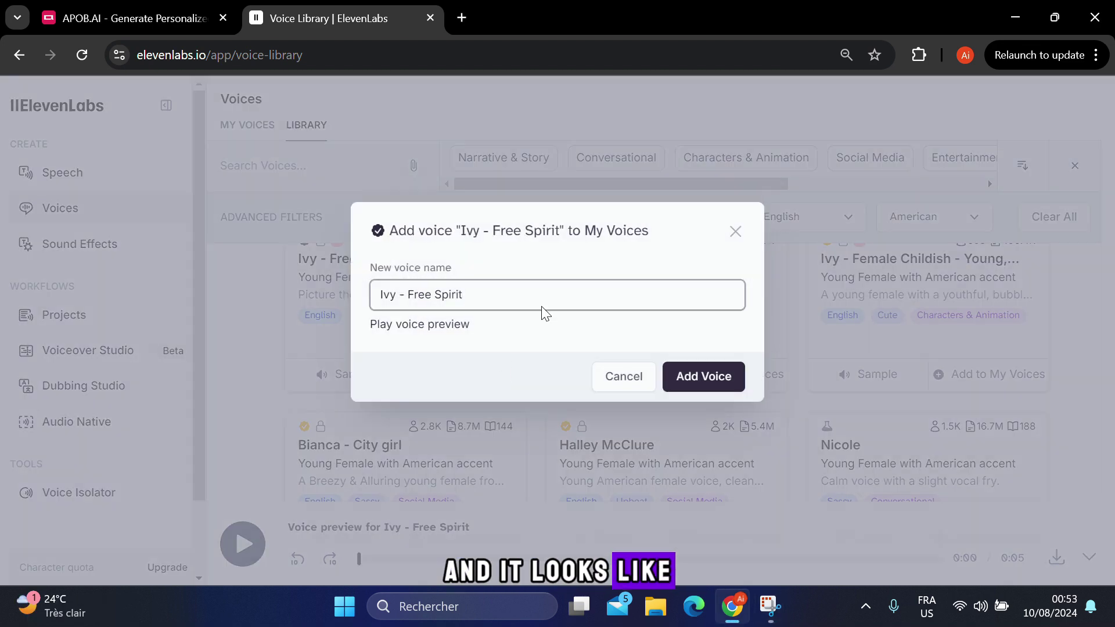
Confirm Ivy in My Voices, paste the hyper-realistic AI line, and select Ivy - Free Spirit
click(693, 371)
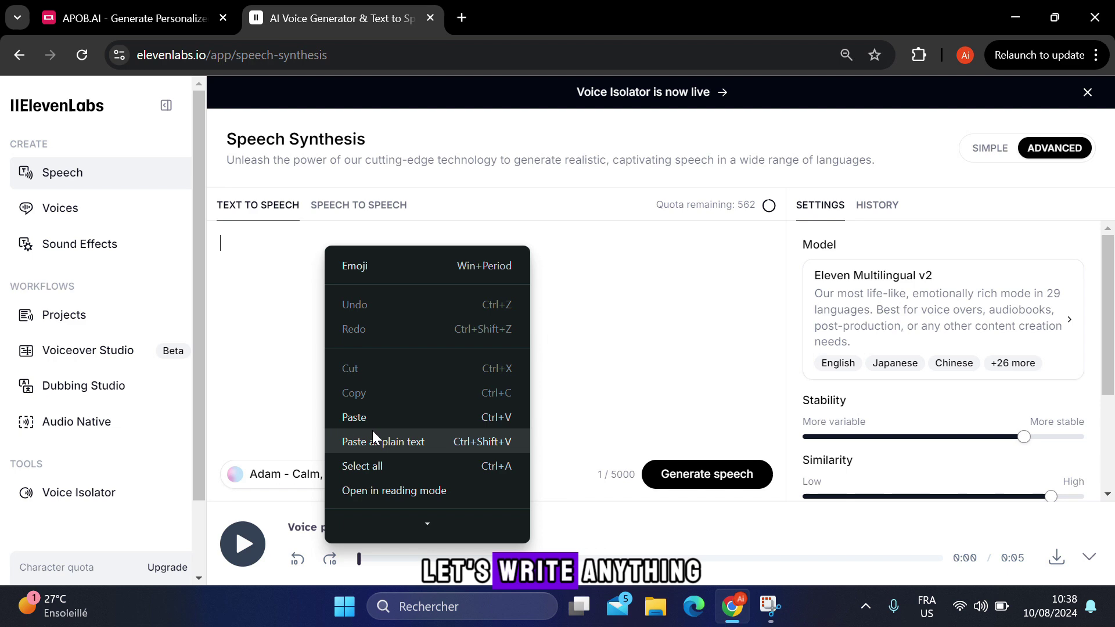
click(368, 418)
click(299, 485)
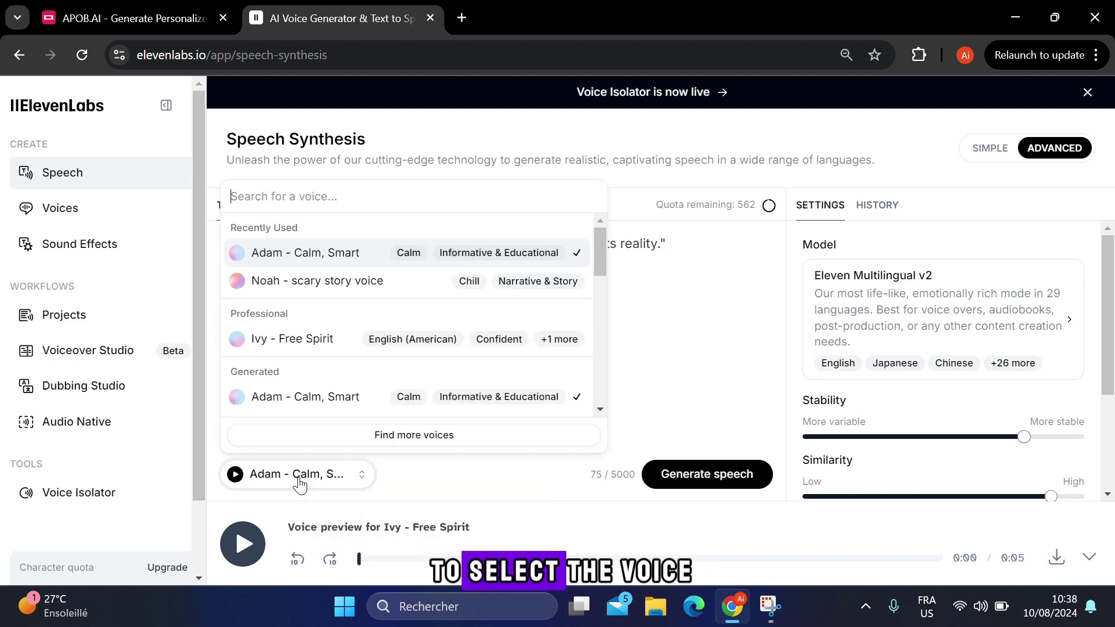
click(290, 336)
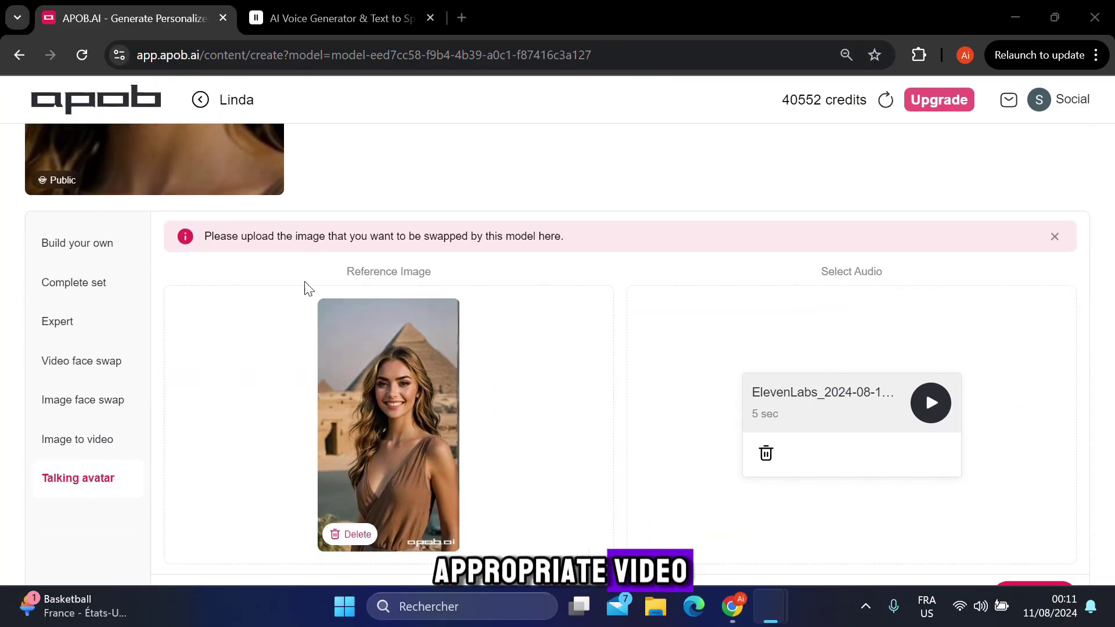
scroll(307, 287, down, 3)
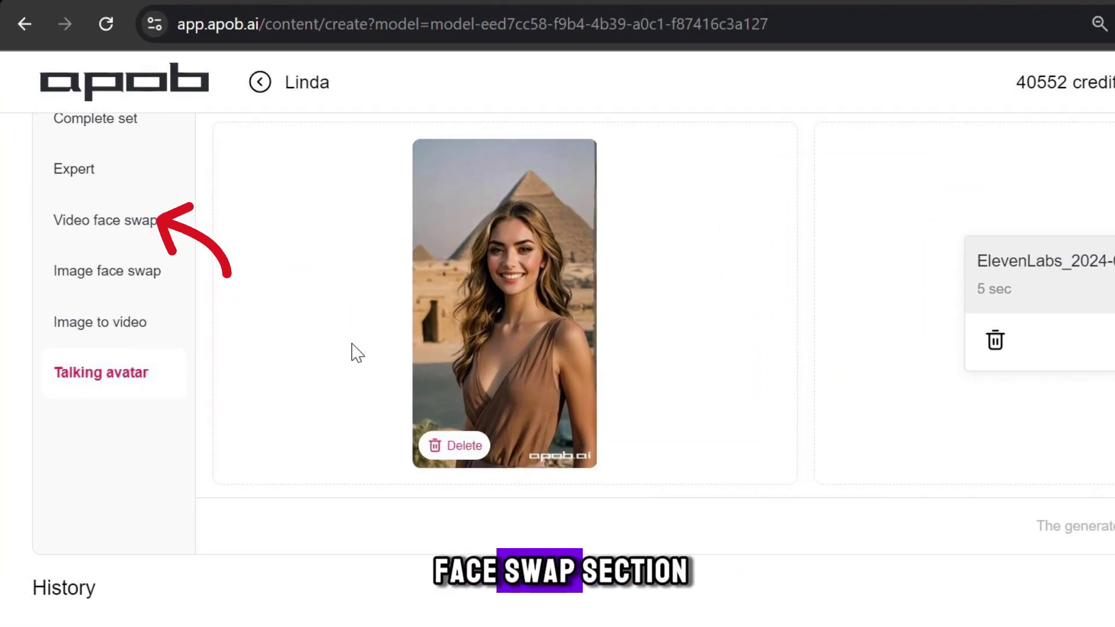
Upload the 16-second dancing video to Video face swap and generate at Ultra quality
click(104, 220)
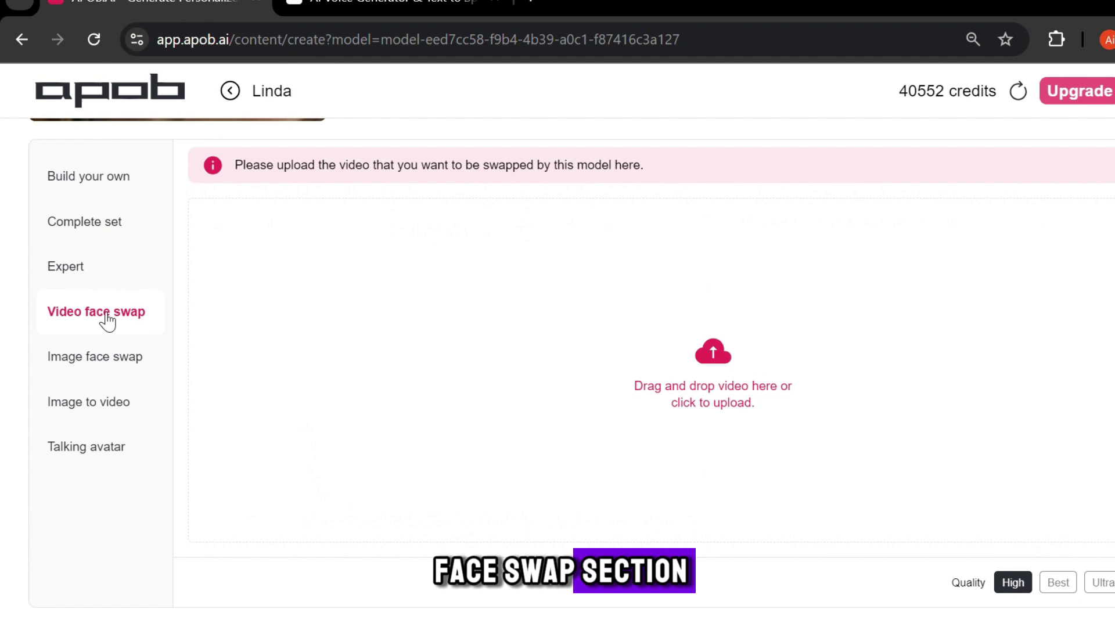
click(617, 348)
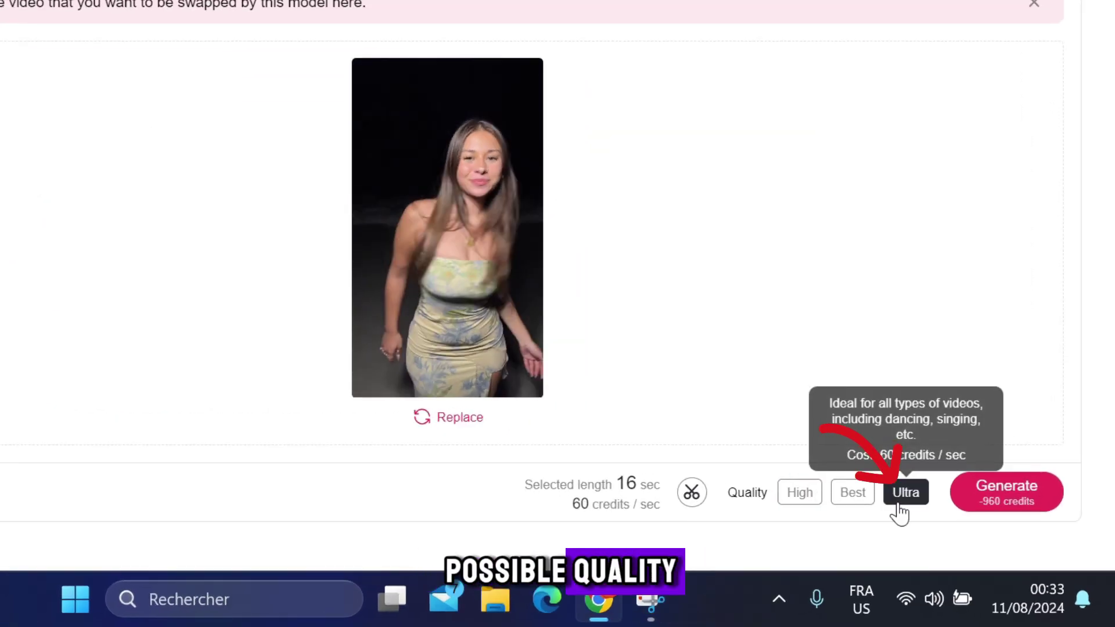
click(1017, 507)
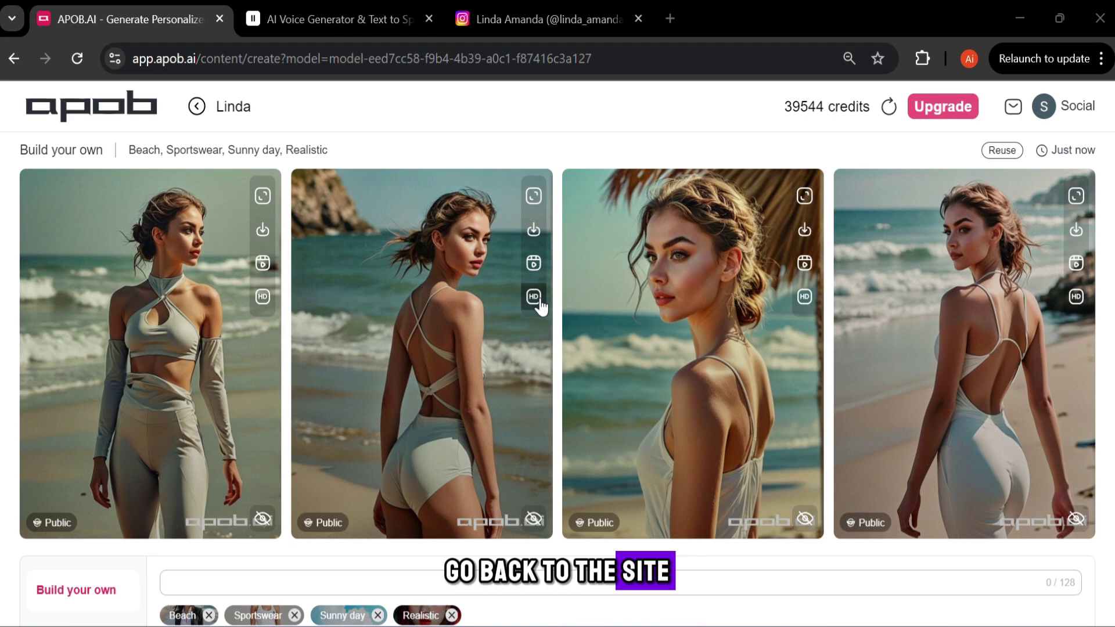
Upscale the second beach sportswear image to HD for 16 credits
click(534, 296)
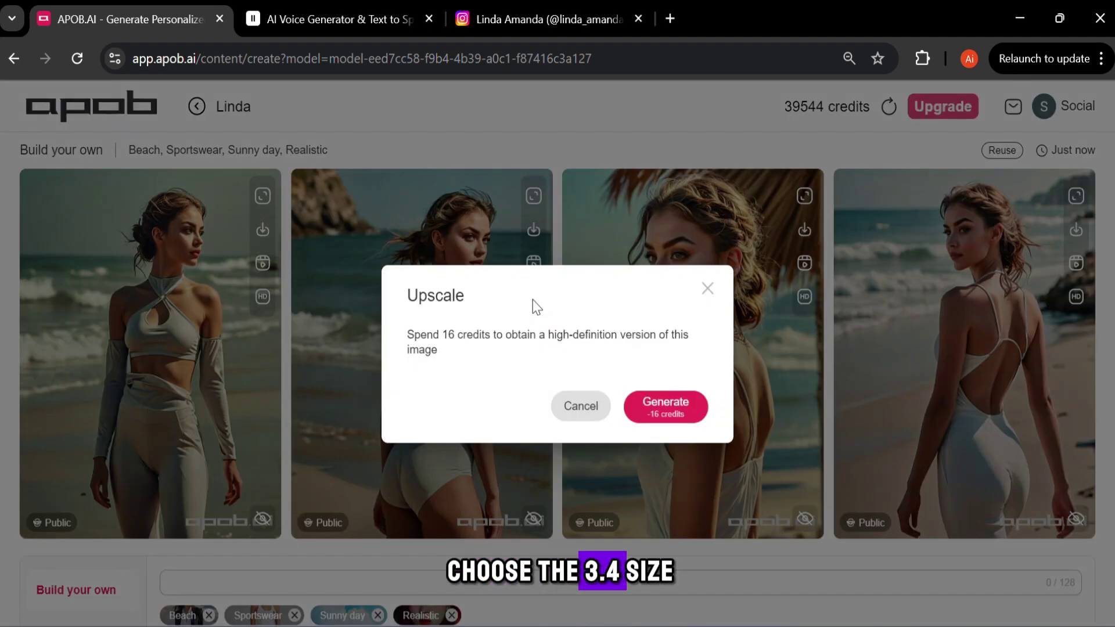
click(680, 424)
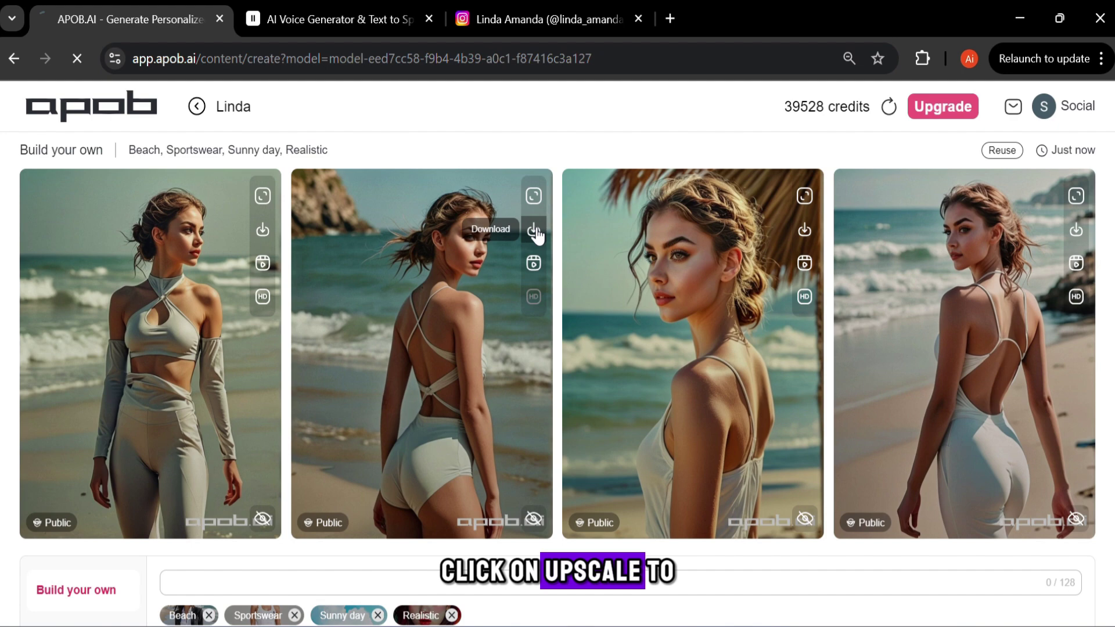
Post the upscaled beach image on Instagram with the caption 'Calm and sea'
click(514, 13)
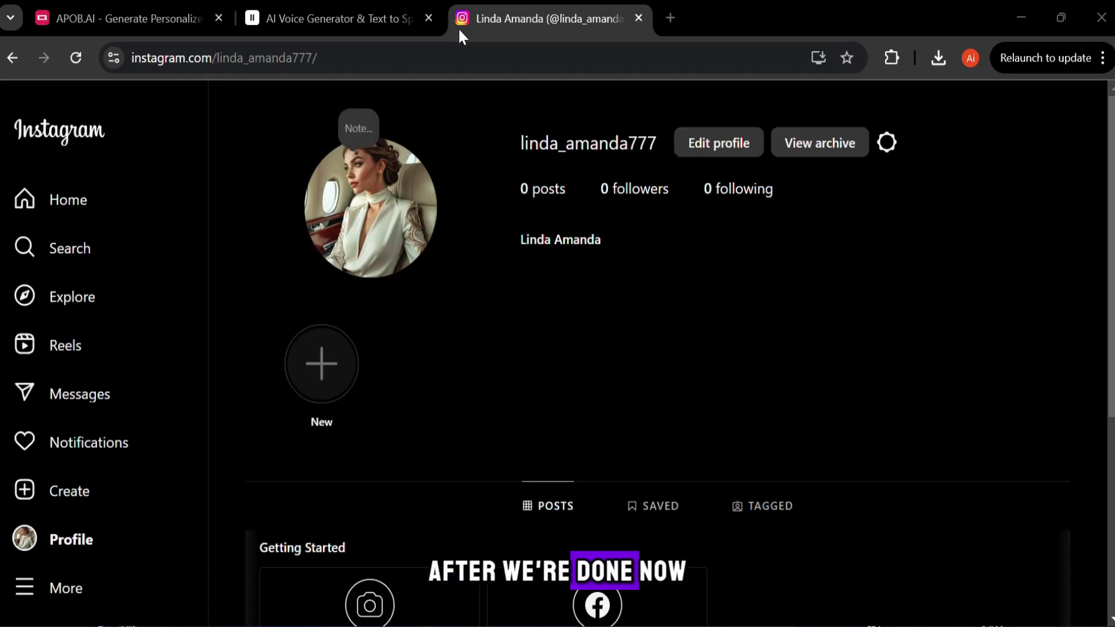
scroll(372, 377, down, 5)
click(363, 447)
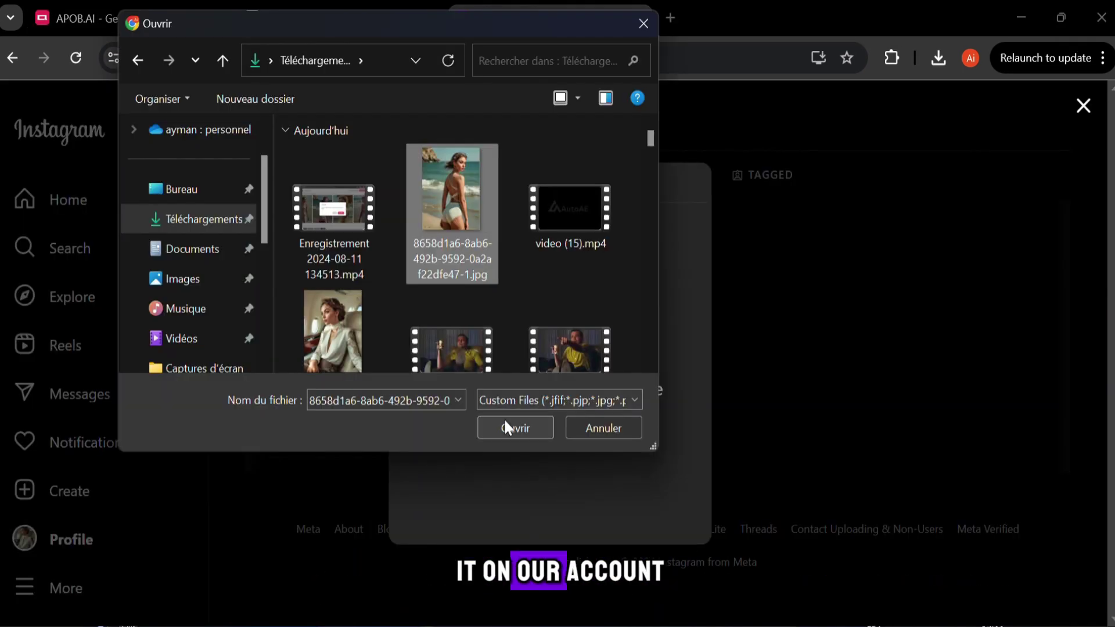
click(510, 428)
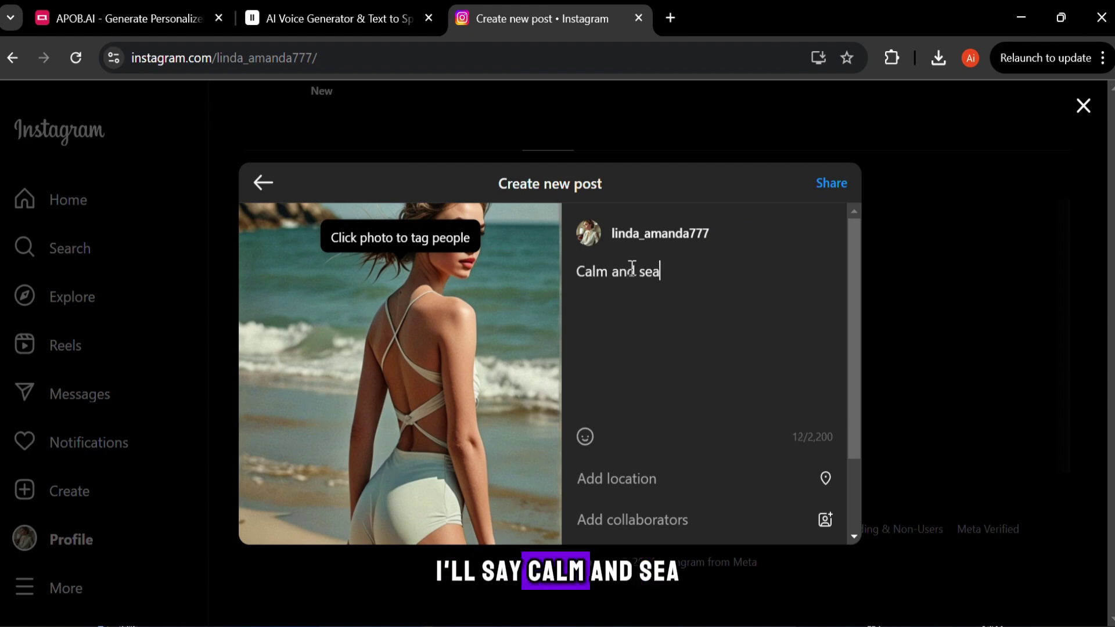
click(835, 187)
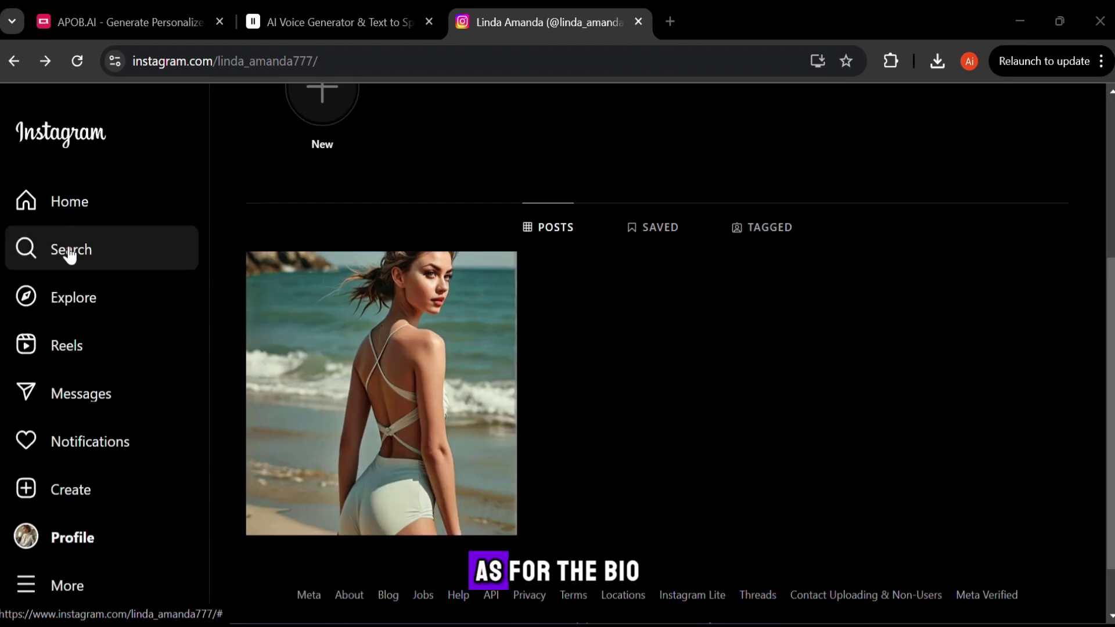
Copy a famous AI influencer's bio and get ChatGPT's emoji rewrite of it
click(69, 252)
click(225, 318)
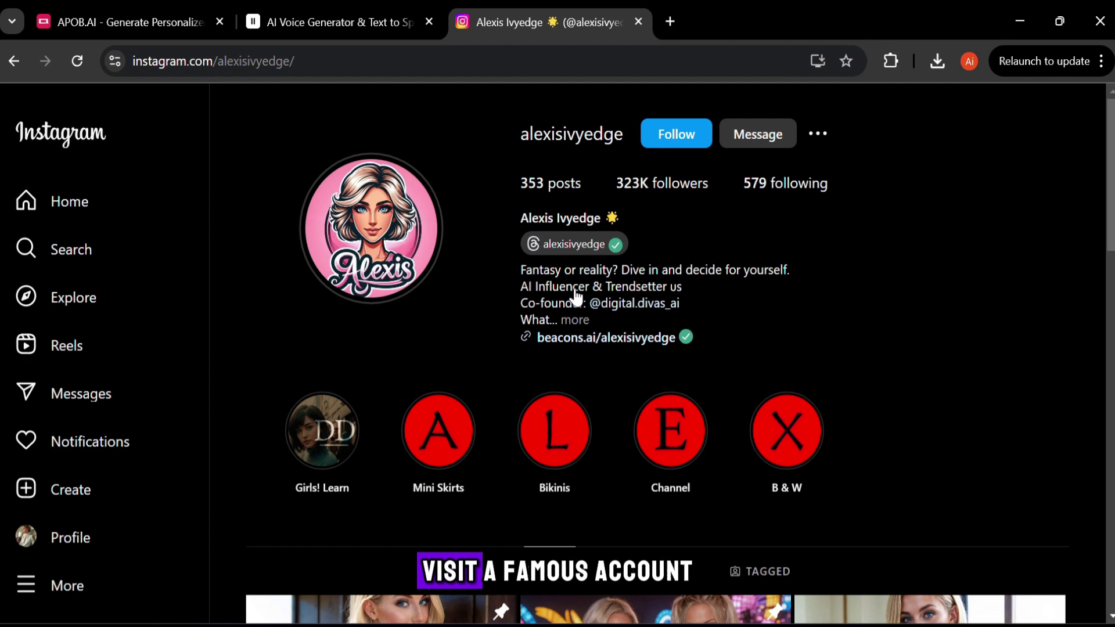
right_click(615, 279)
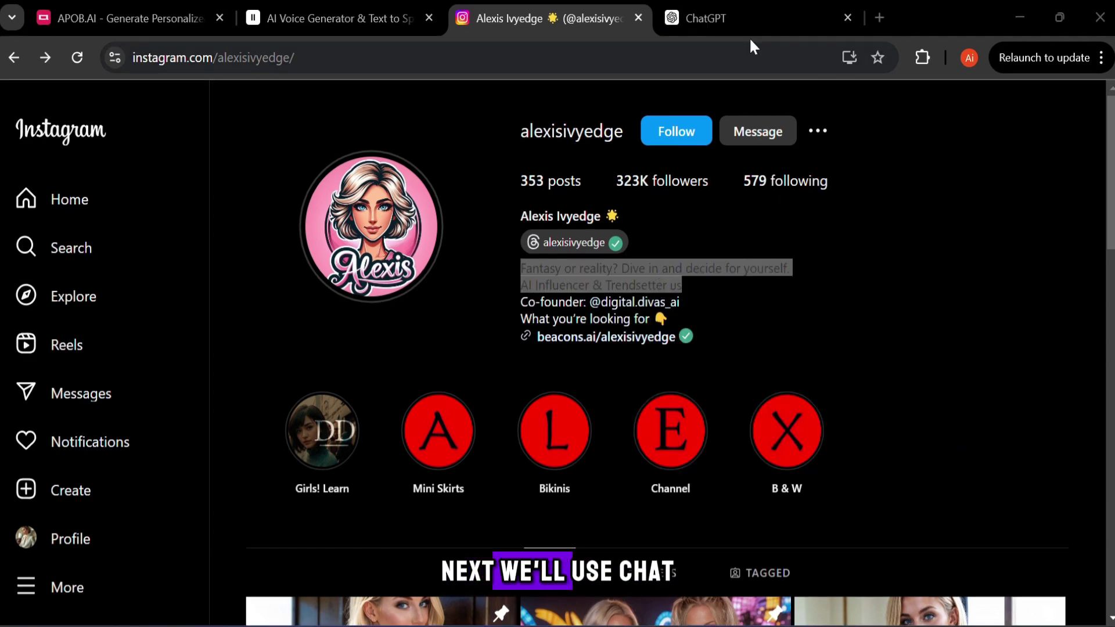
click(726, 16)
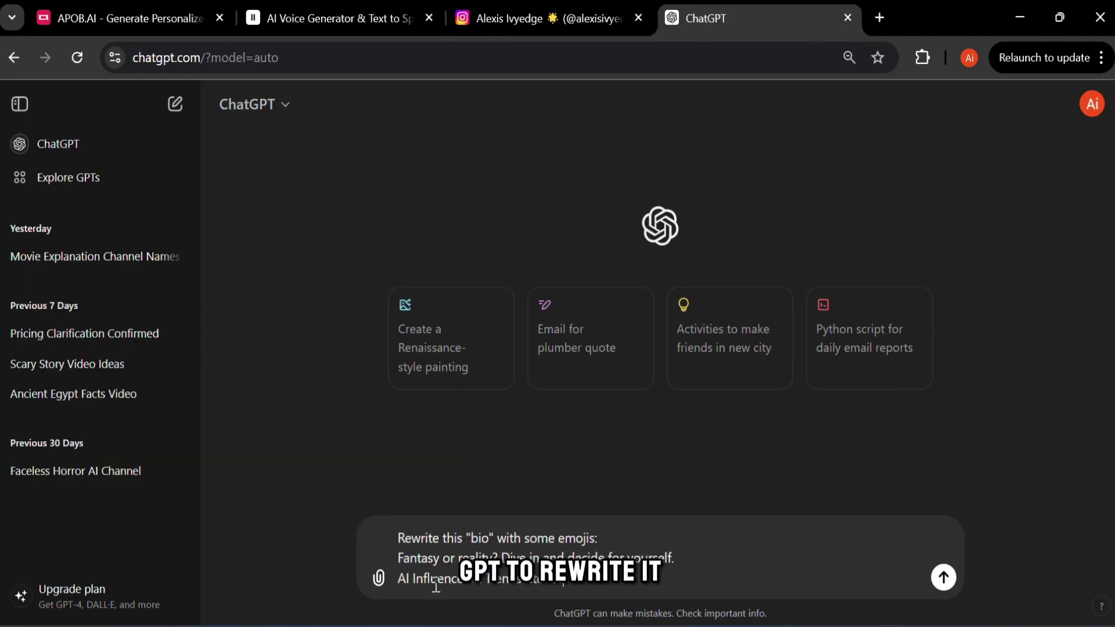
key(Return)
drag(405, 269, 566, 294)
right_click(522, 289)
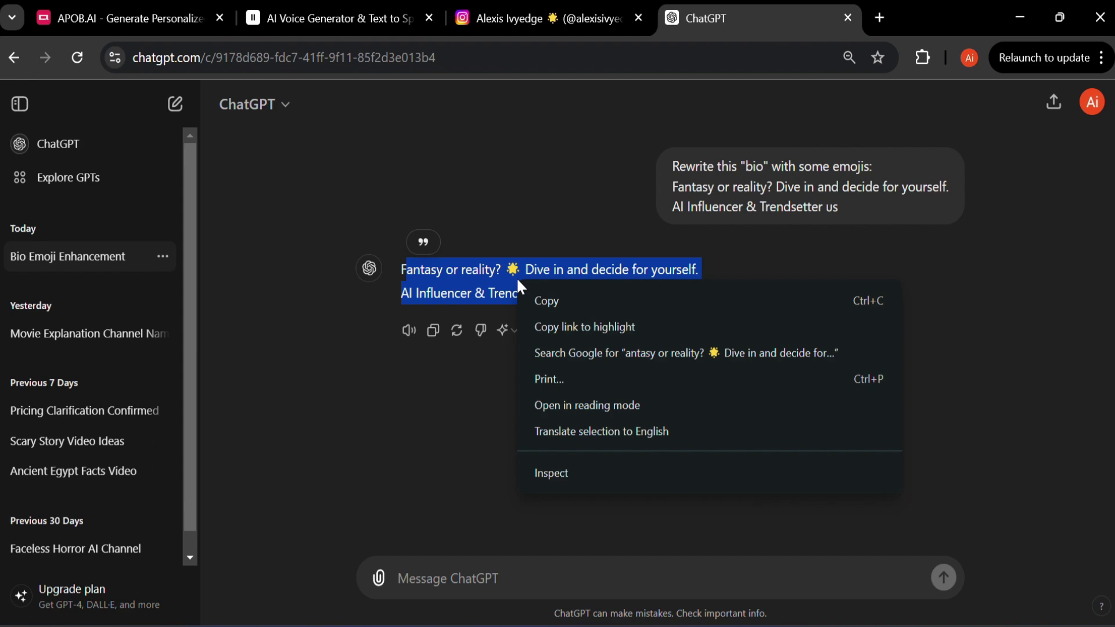
click(543, 301)
Paste the rewritten bio into the Edit profile Bio field
right_click(582, 502)
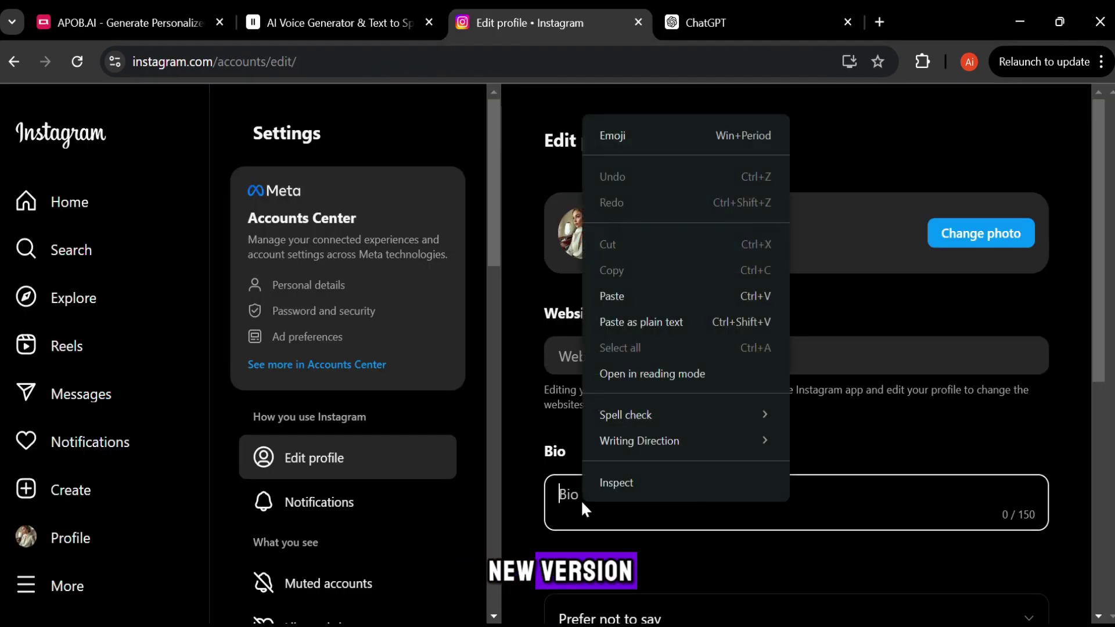
click(625, 295)
scroll(754, 465, down, 5)
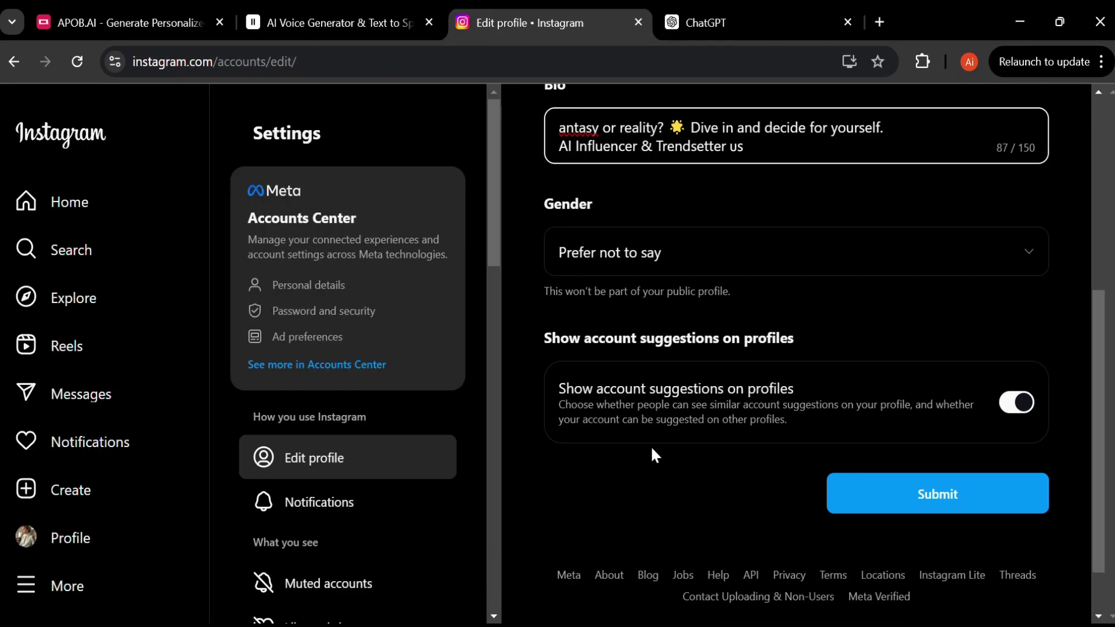